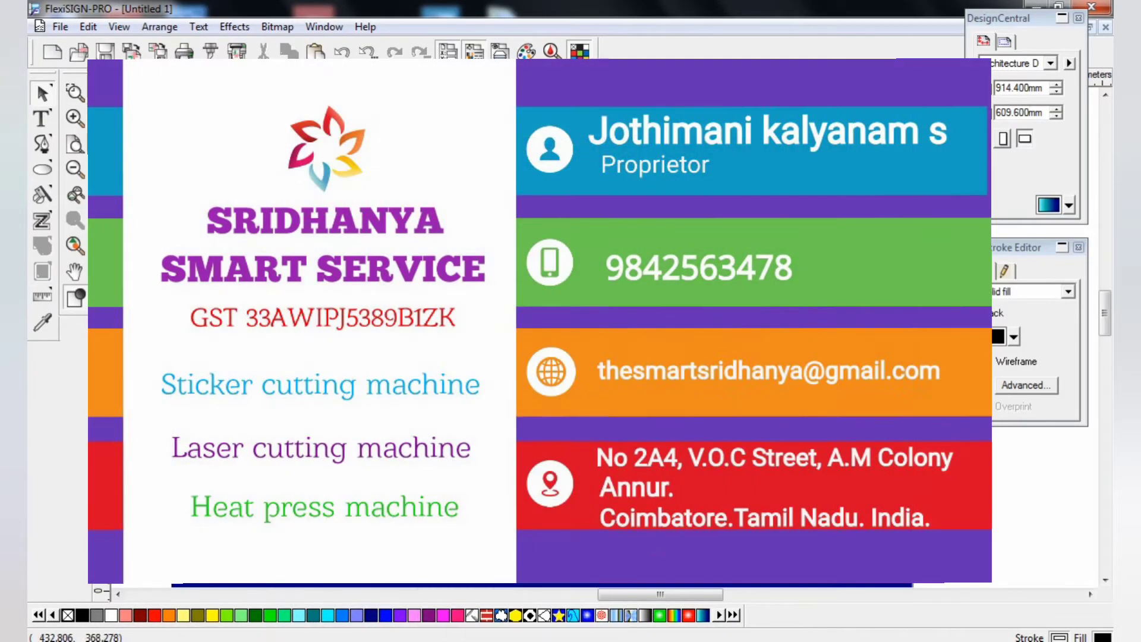
Activate the Text tool in the left toolbar to type on the canvas
{"action": "left_click", "coordinate": [42, 118]}
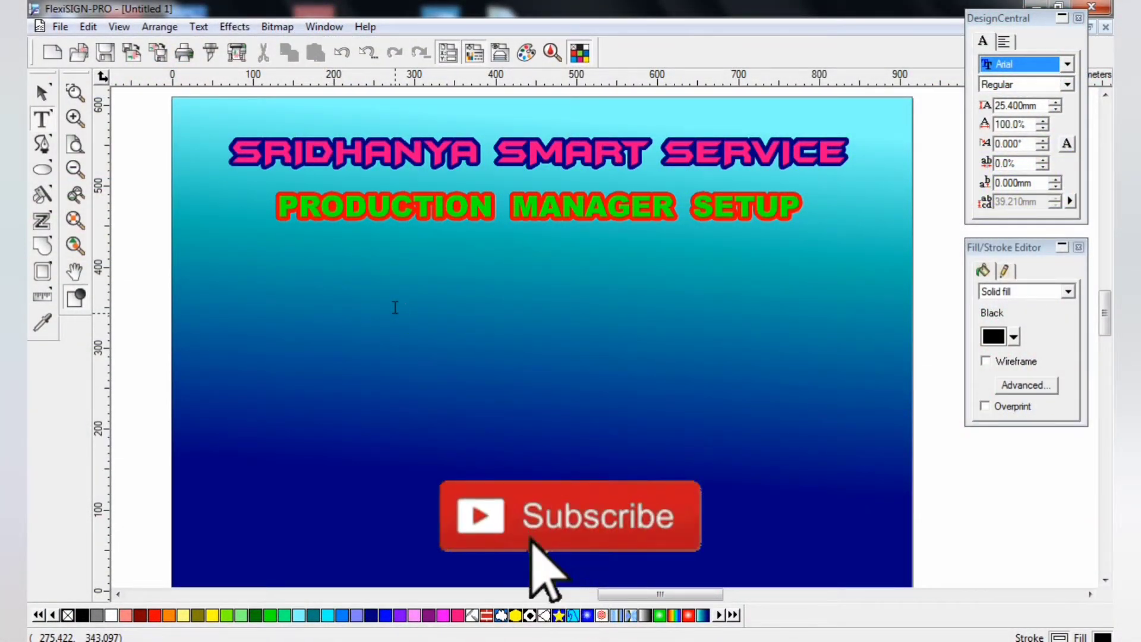
Type 'TEST' and set it in the Arial Black font
{"action": "type", "text": "TEST"}
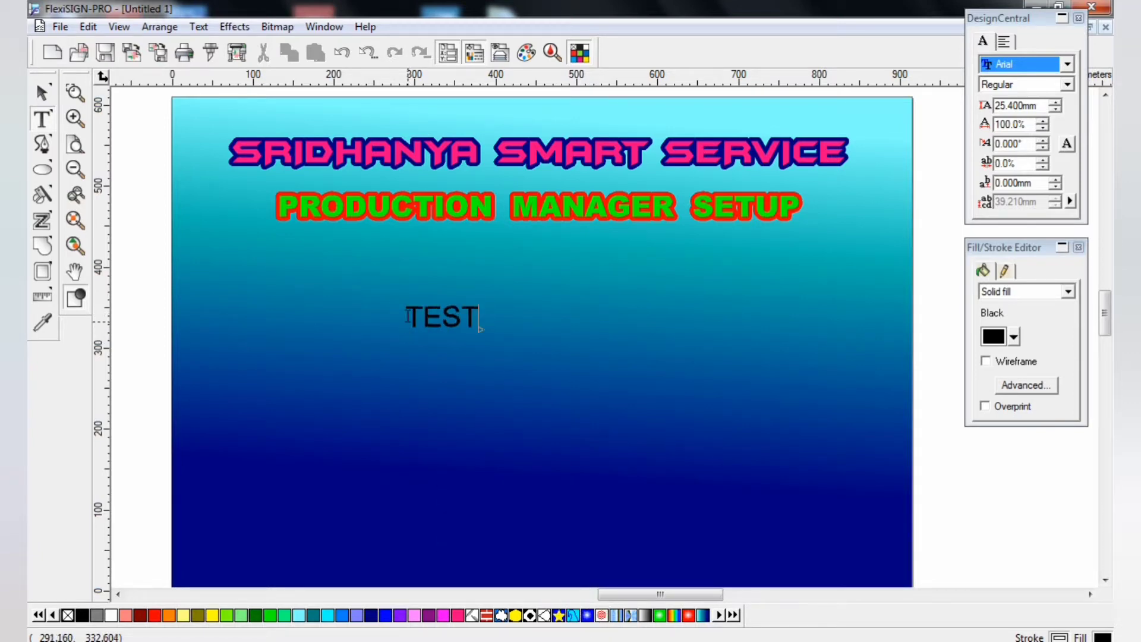
{"action": "left_click_drag", "start_coordinate": [403, 318], "coordinate": [535, 316]}
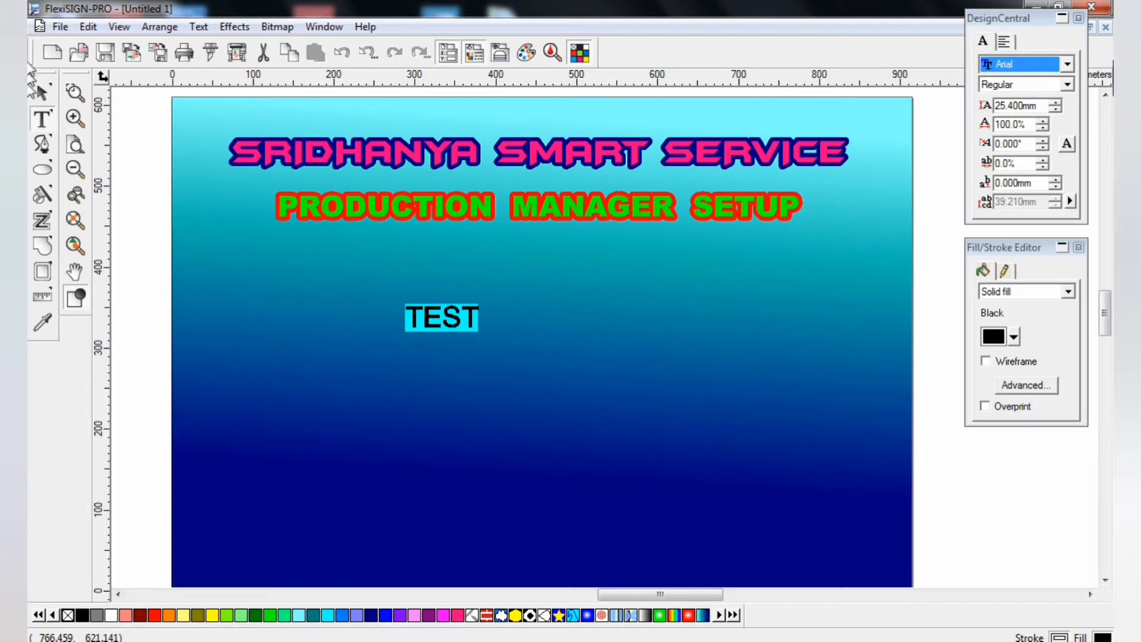
{"action": "left_click", "coordinate": [1067, 64]}
{"action": "scroll", "coordinate": [1049, 101], "scroll_direction": "up", "scroll_amount": 3}
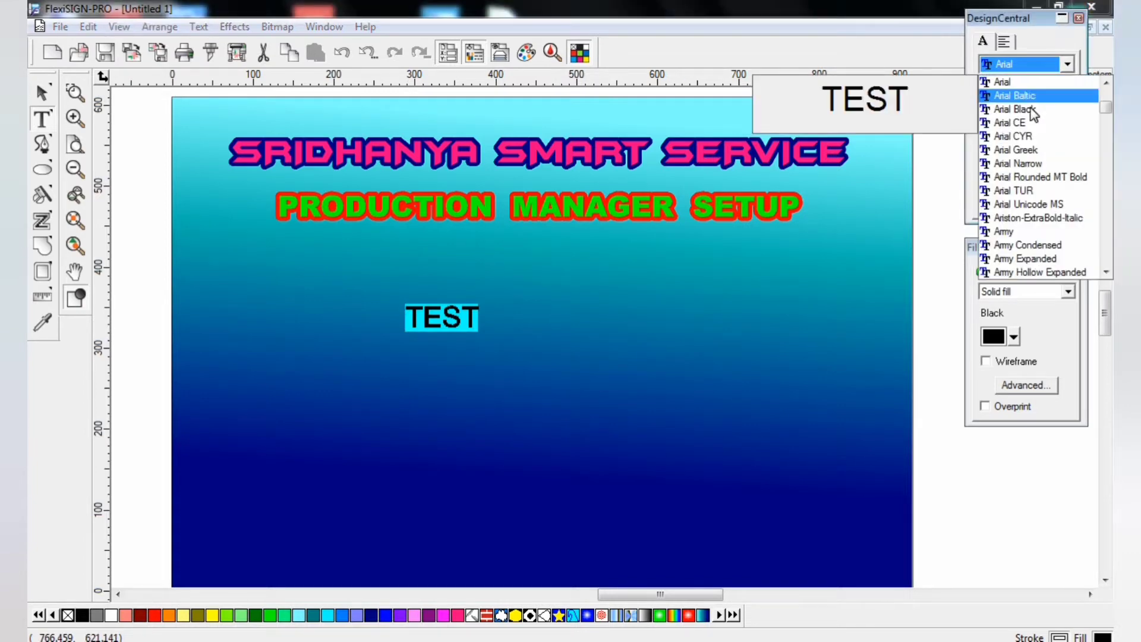
{"action": "left_click", "coordinate": [1028, 95]}
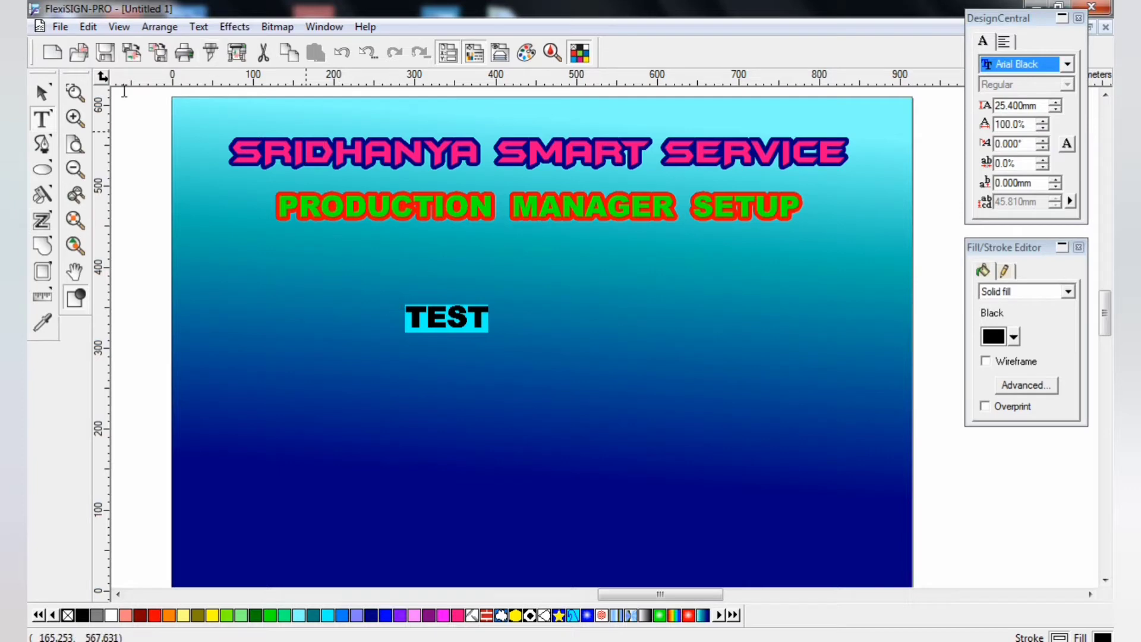
{"action": "left_click", "coordinate": [42, 92]}
Resize the TEST text to 200 mm wide by 50 mm high
{"action": "left_click", "coordinate": [482, 315]}
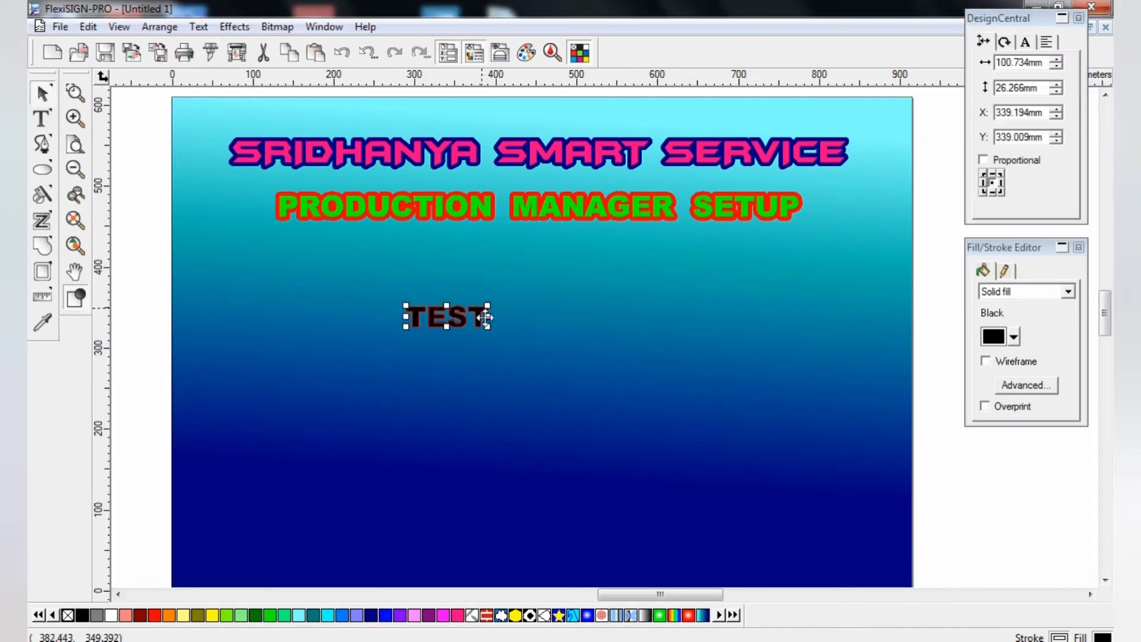
{"action": "left_click_drag", "start_coordinate": [491, 327], "coordinate": [532, 312]}
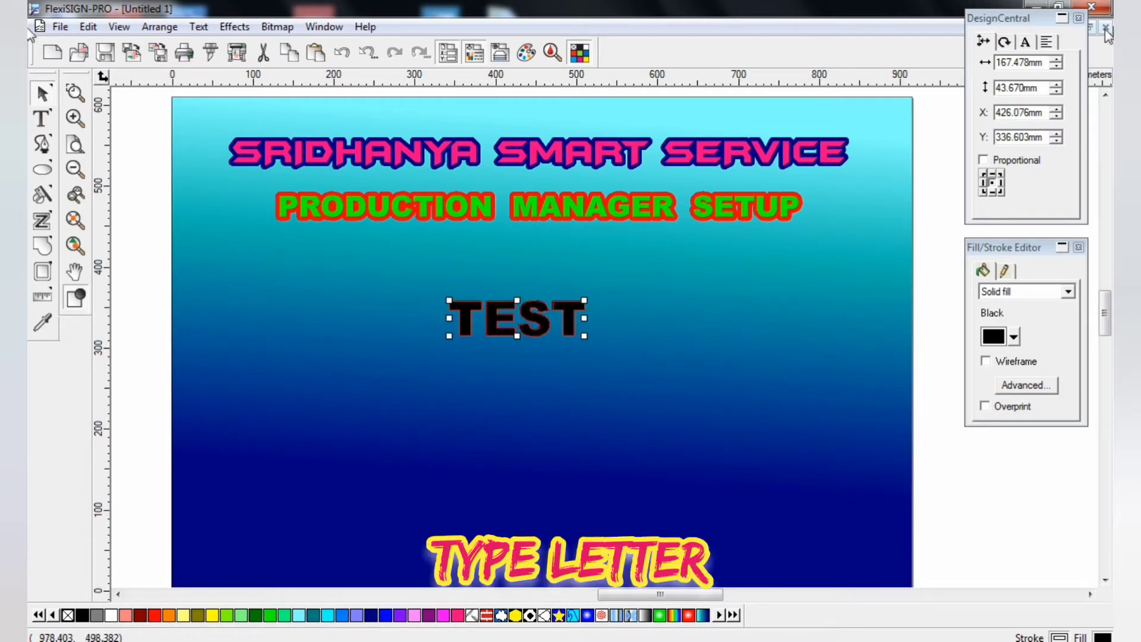
{"action": "left_click_drag", "start_coordinate": [1043, 62], "coordinate": [984, 86]}
{"action": "type", "text": "200"}
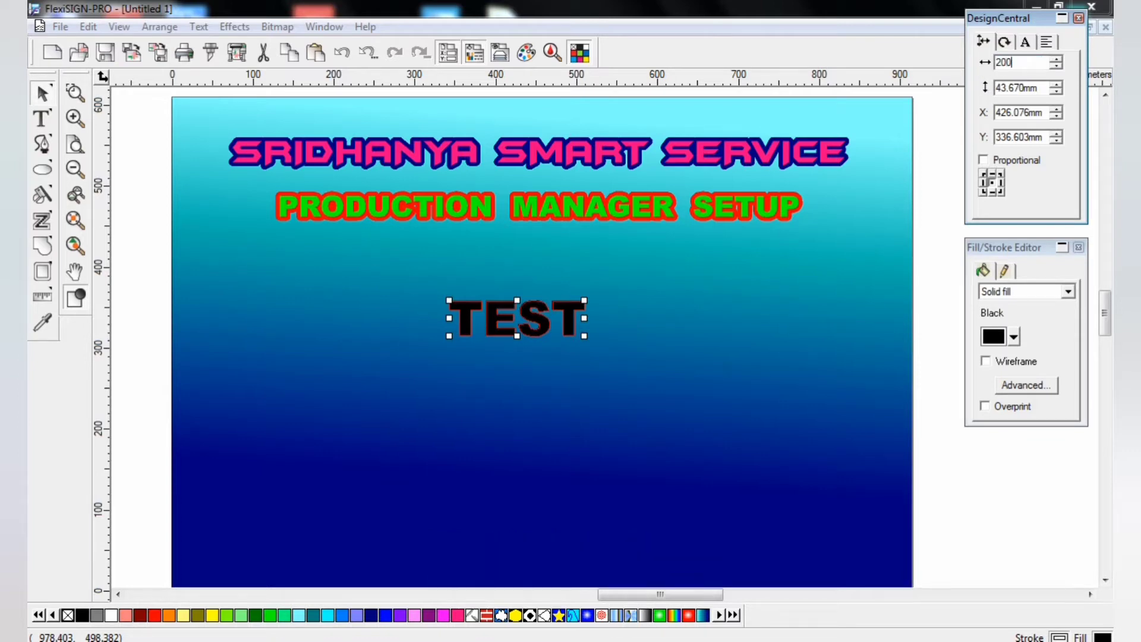
{"action": "key", "text": "Tab"}
{"action": "type", "text": "50"}
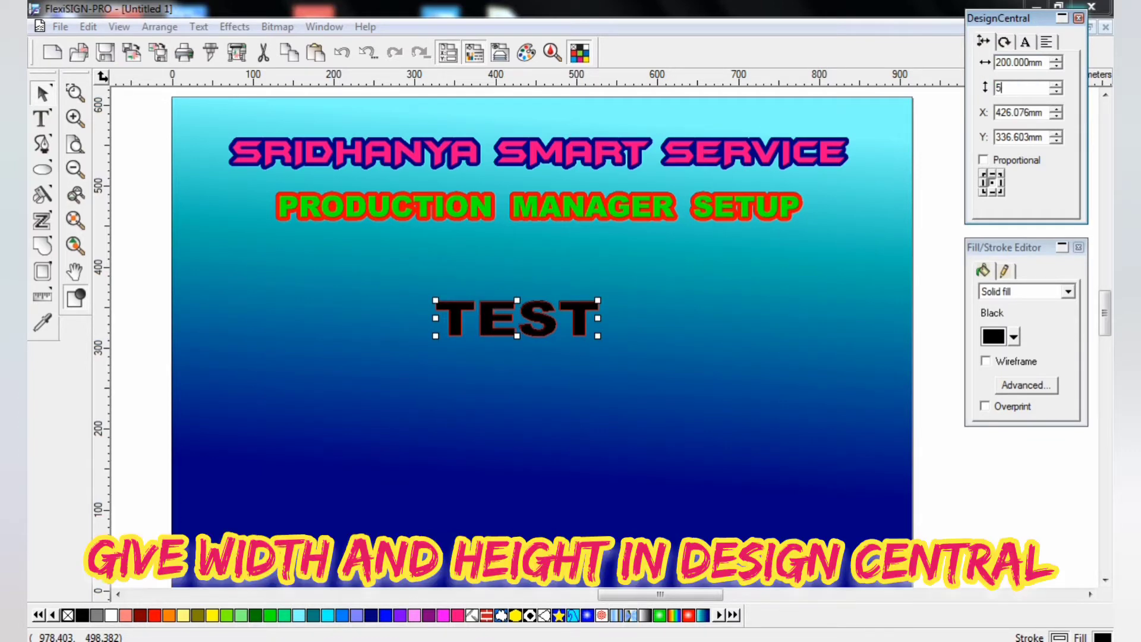
{"action": "key", "text": "Return"}
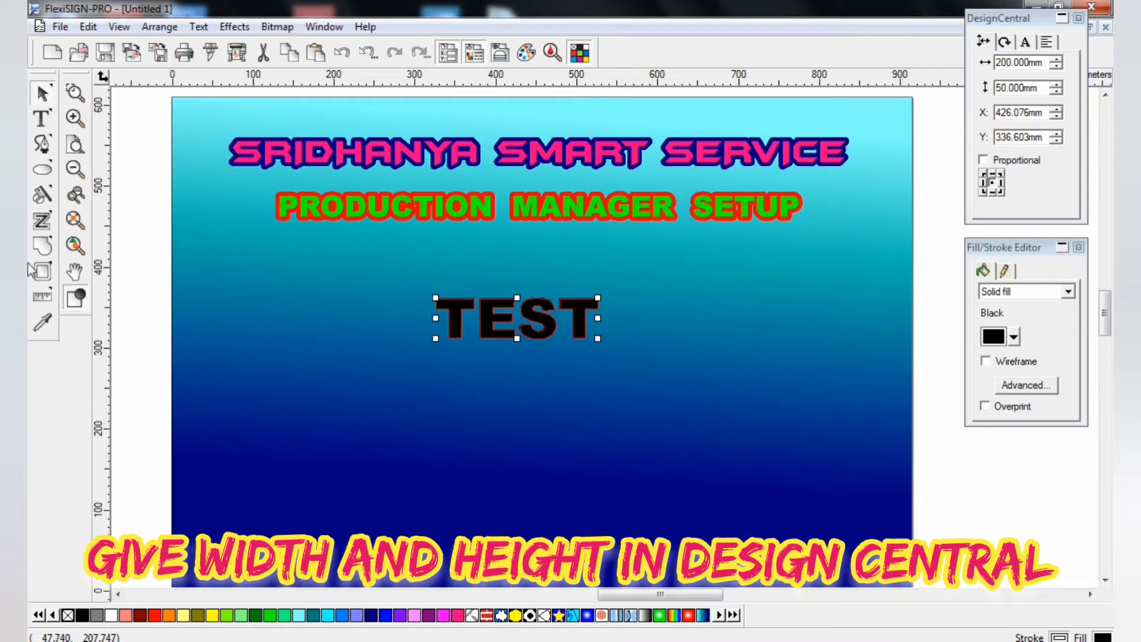
Open Cut/Plot with the 28.346 x 600 material preset and the SAGA-720I@USB004 cutter
{"action": "left_click", "coordinate": [211, 53]}
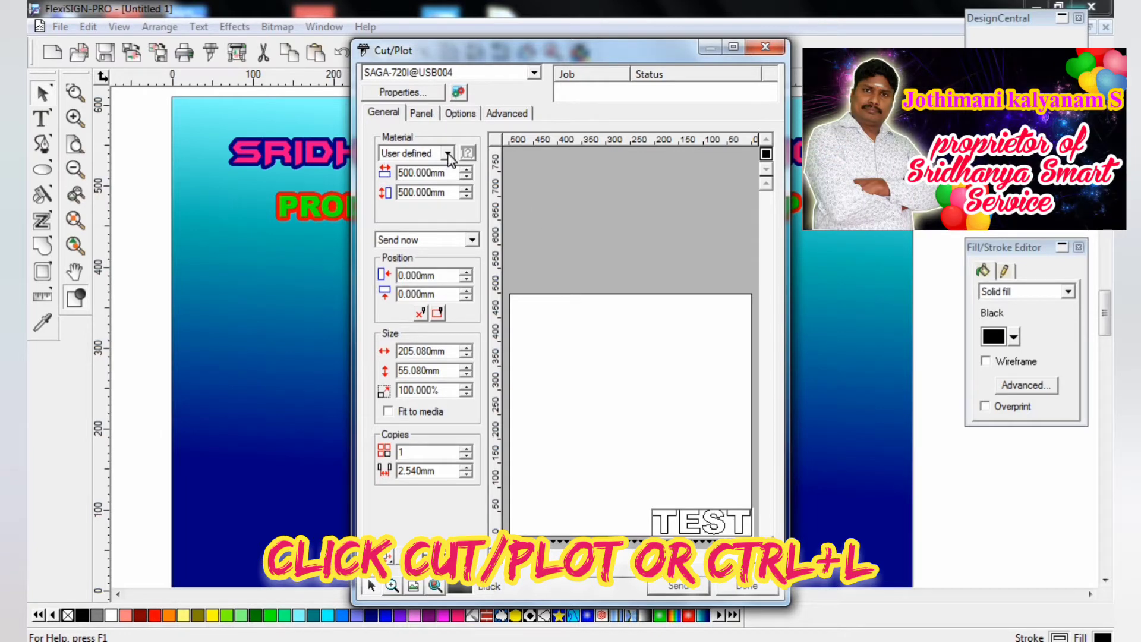
{"action": "left_click", "coordinate": [448, 153]}
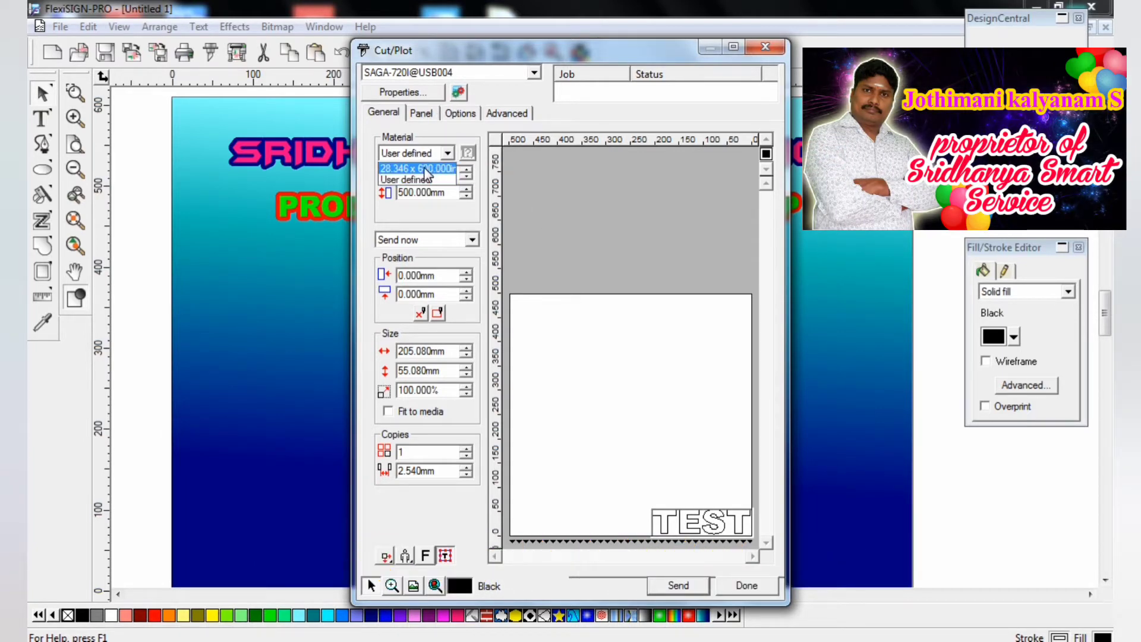
{"action": "left_click", "coordinate": [423, 168]}
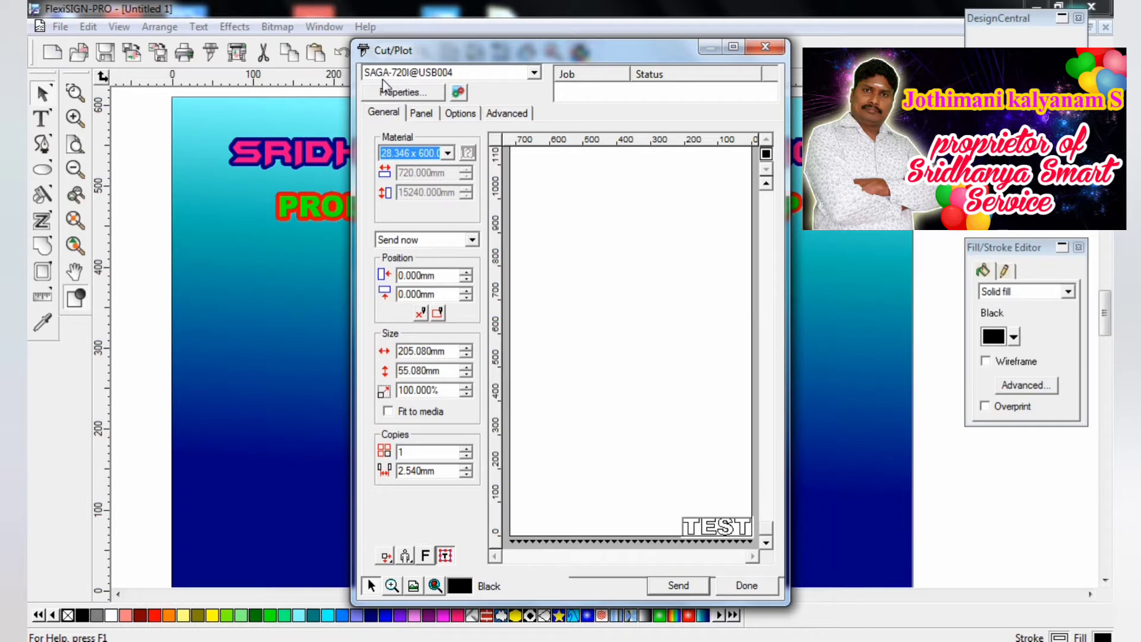
{"action": "left_click", "coordinate": [533, 73]}
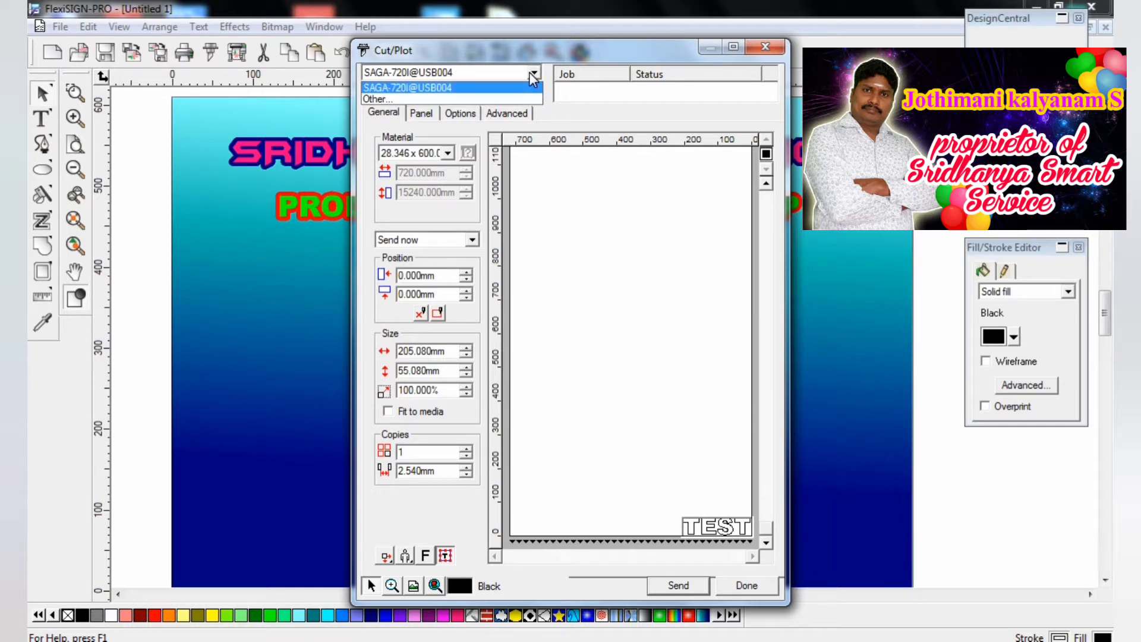
{"action": "left_click", "coordinate": [532, 73]}
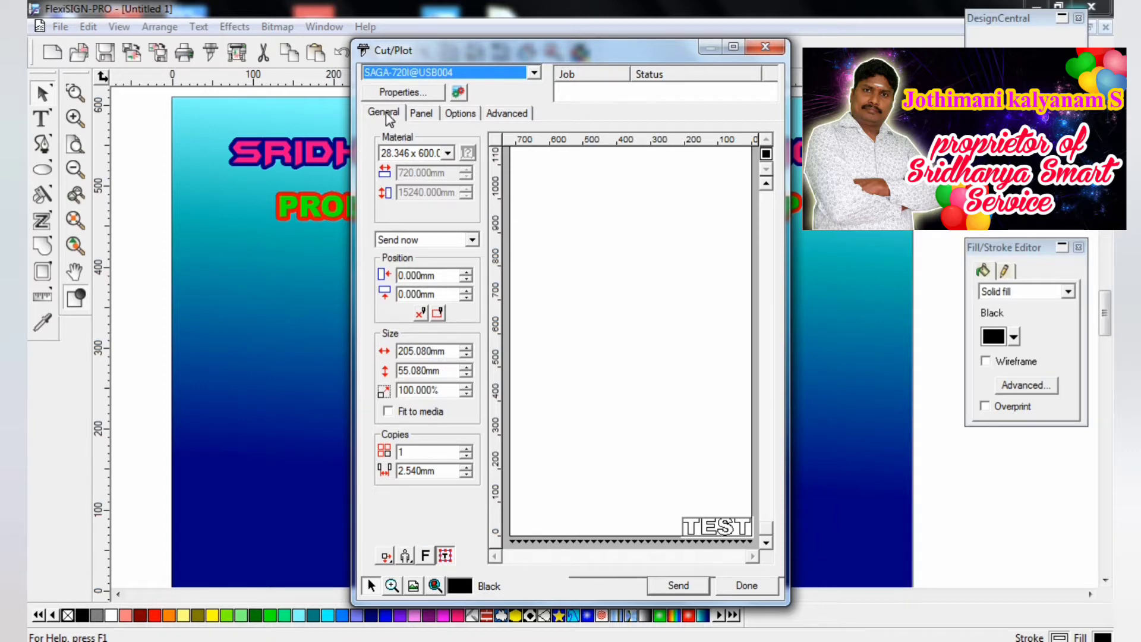
{"action": "left_click", "coordinate": [420, 114]}
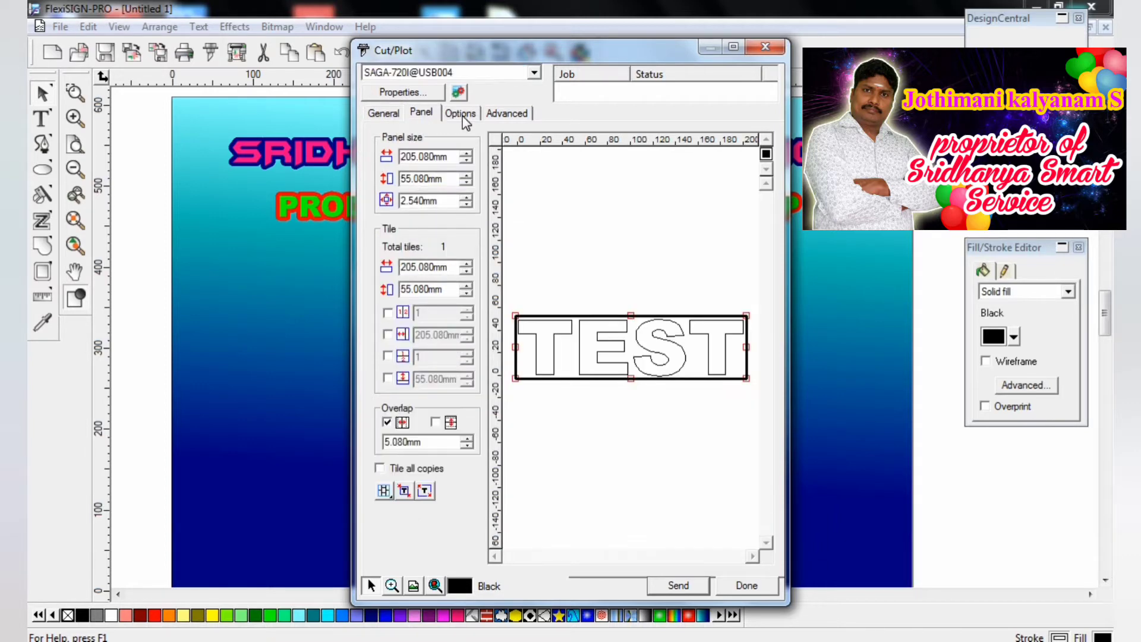
{"action": "left_click", "coordinate": [528, 120]}
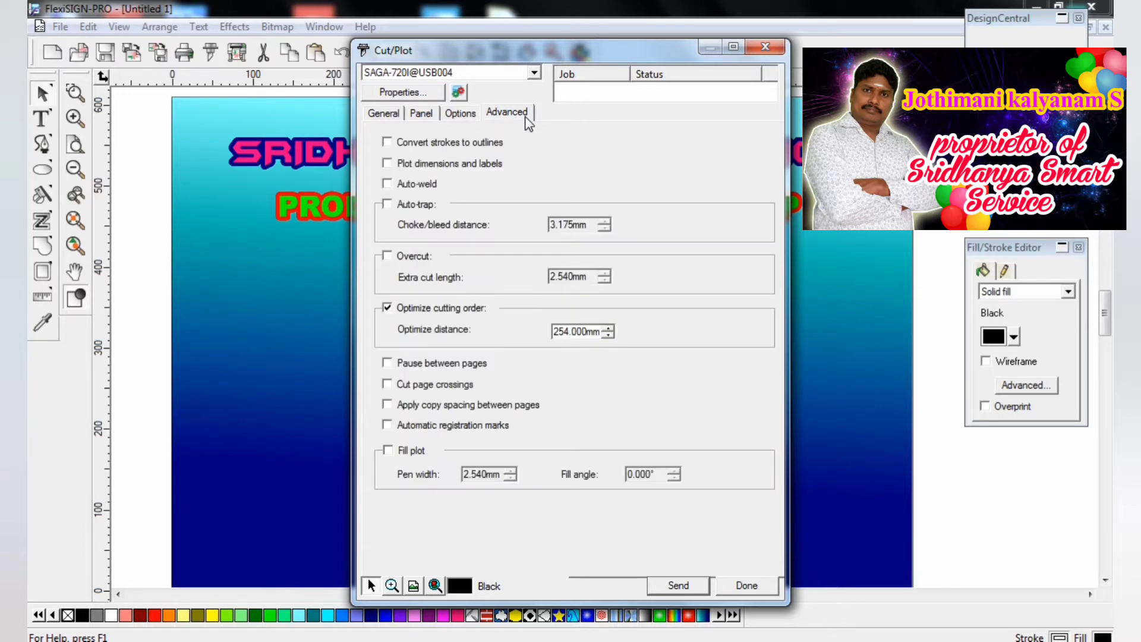
{"action": "left_click", "coordinate": [383, 114]}
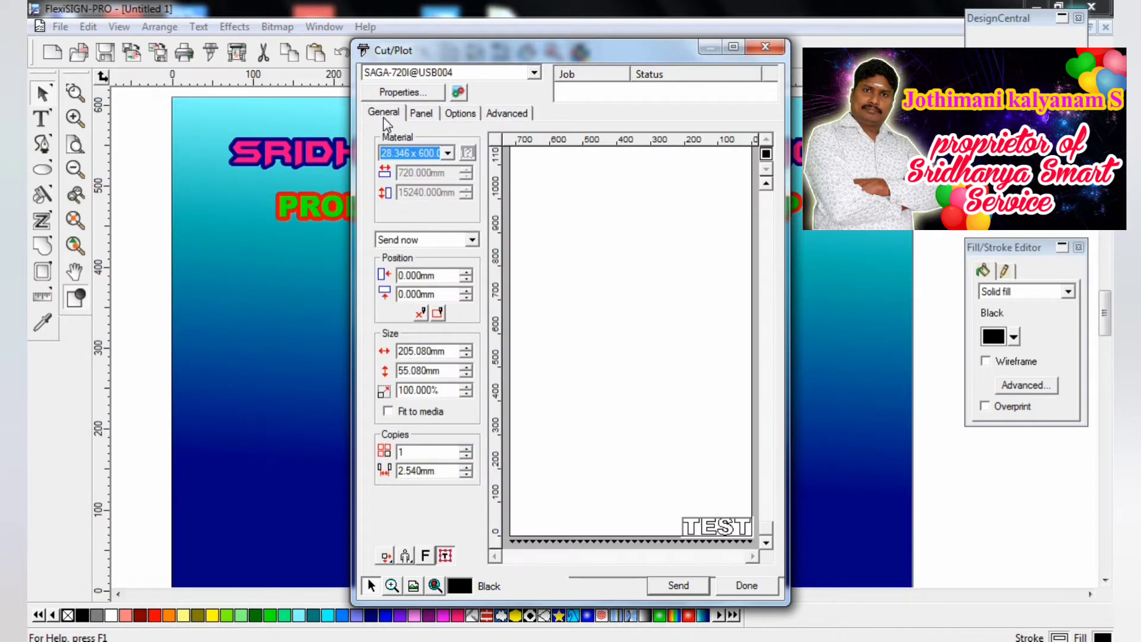
Change the material to User defined, 500 mm wide by 500 mm long
{"action": "left_click", "coordinate": [448, 155]}
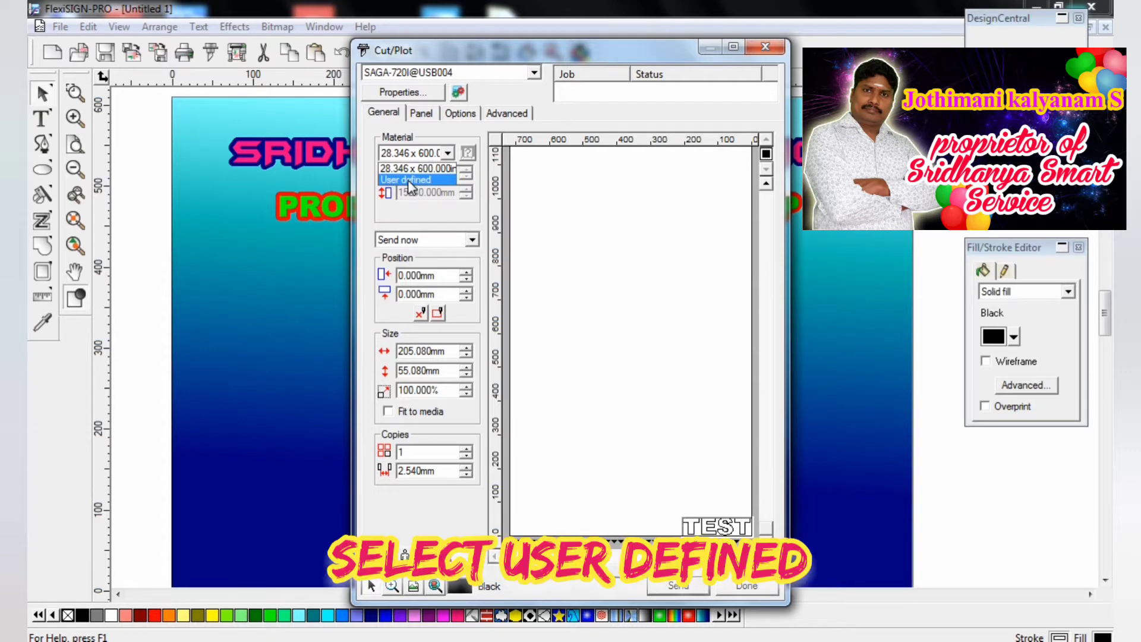
{"action": "left_click", "coordinate": [408, 179]}
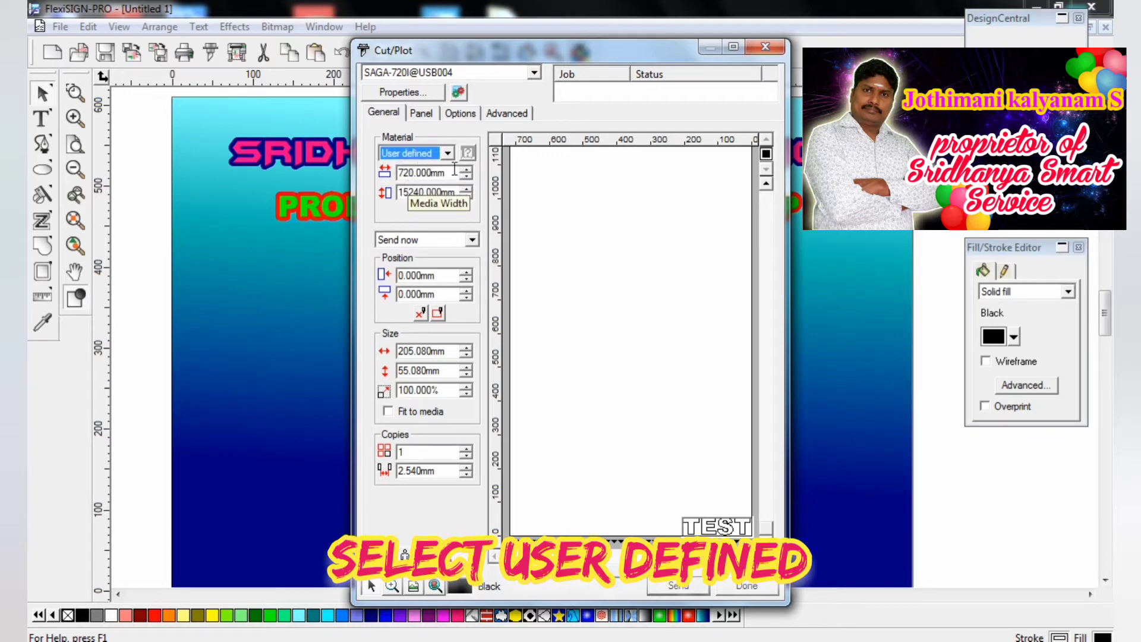
{"action": "left_click_drag", "start_coordinate": [454, 172], "coordinate": [388, 181]}
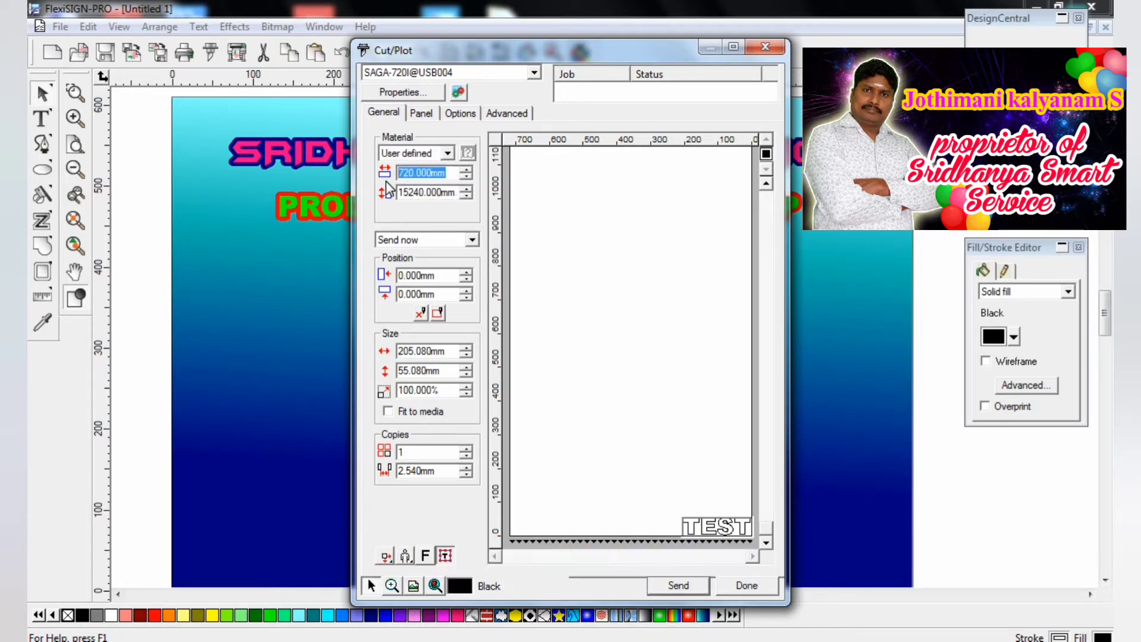
{"action": "type", "text": "500"}
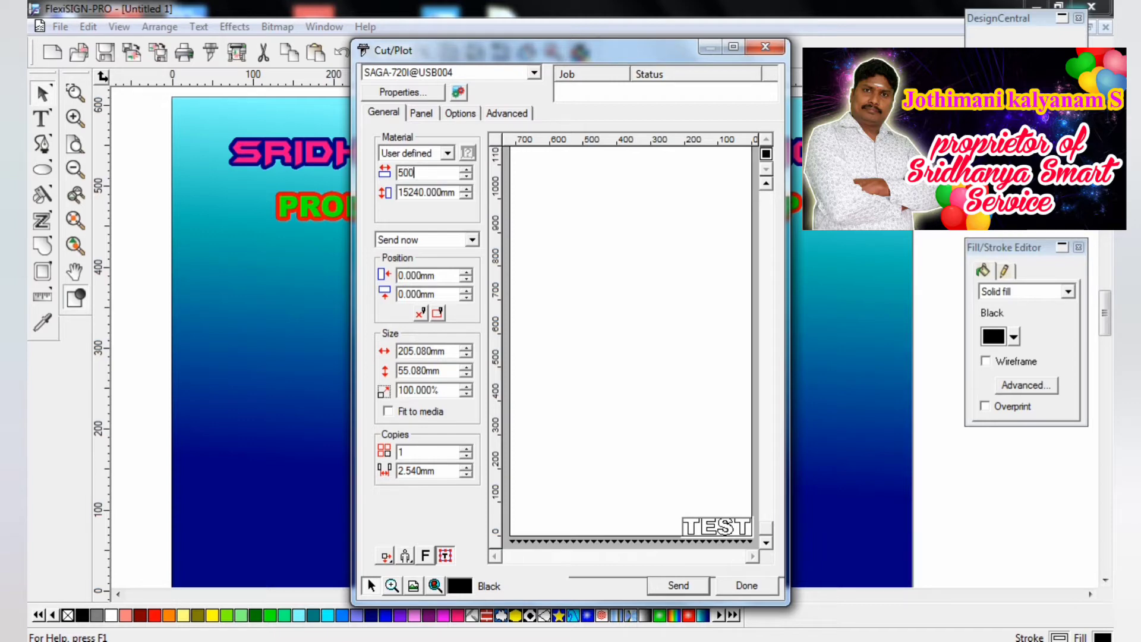
{"action": "key", "text": "Tab"}
{"action": "type", "text": "500"}
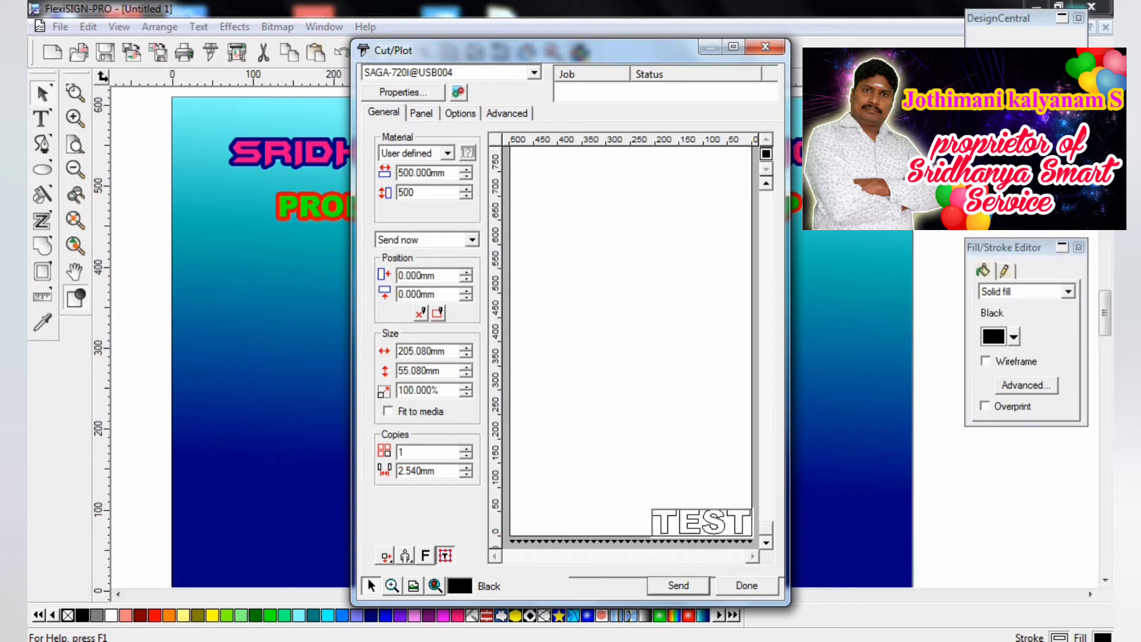
{"action": "key", "text": "Return"}
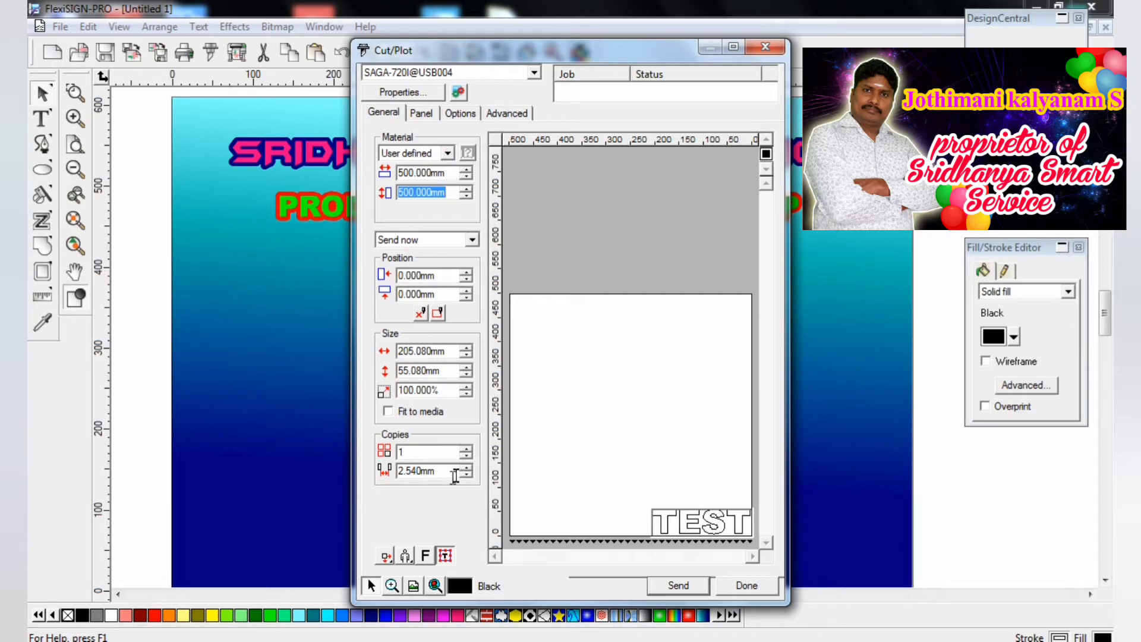
Set the number of copies to 16
{"action": "left_click", "coordinate": [424, 455]}
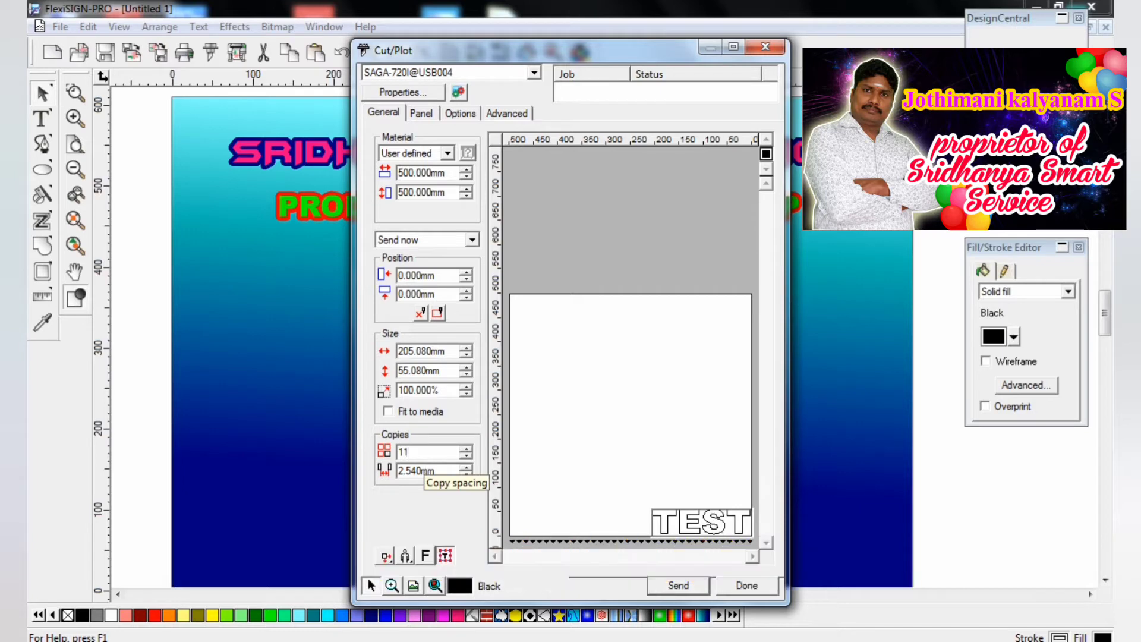
{"action": "key", "text": "Return"}
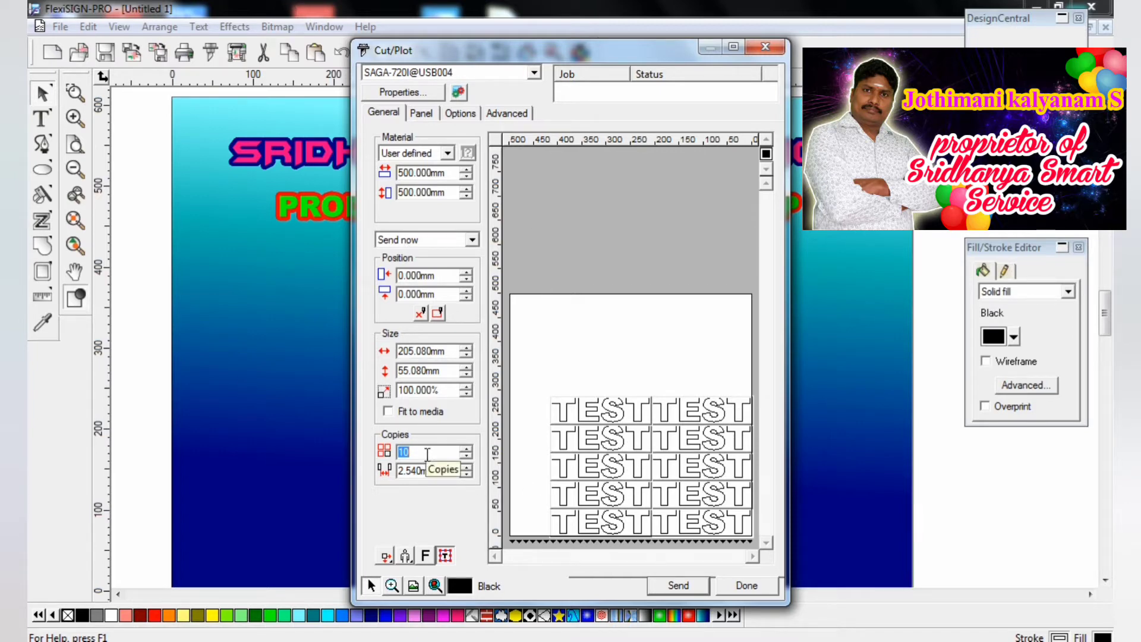
{"action": "type", "text": "15"}
{"action": "key", "text": "Return"}
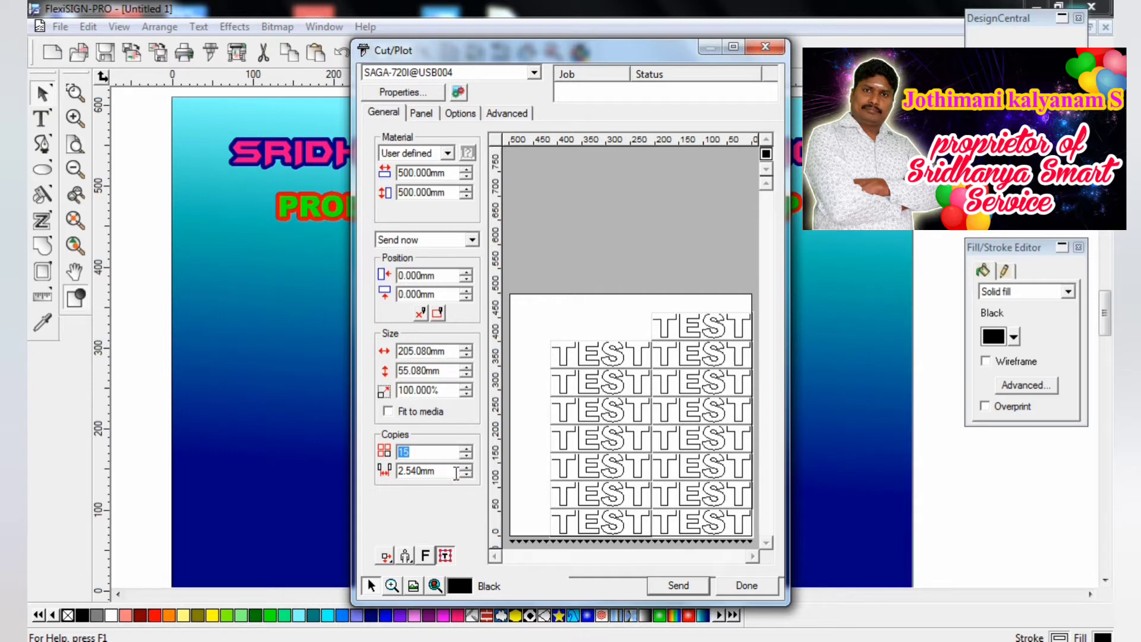
{"action": "left_click", "coordinate": [466, 450]}
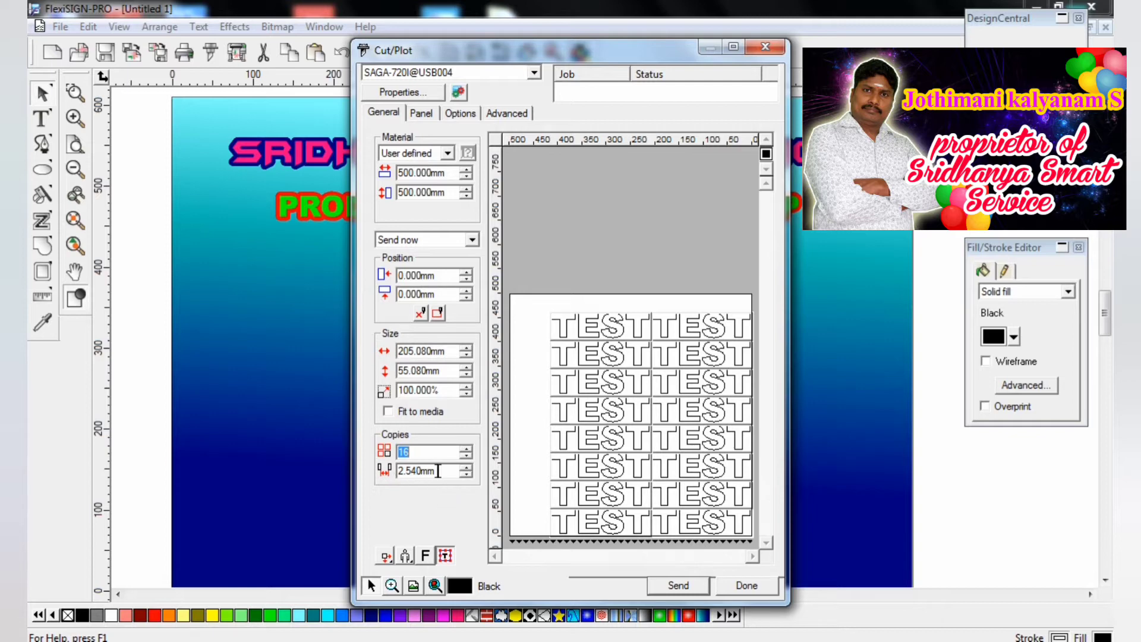
Try 5 mm and 10 mm spacing between copies, then settle on 2.54 mm
{"action": "left_click_drag", "start_coordinate": [440, 471], "coordinate": [385, 480]}
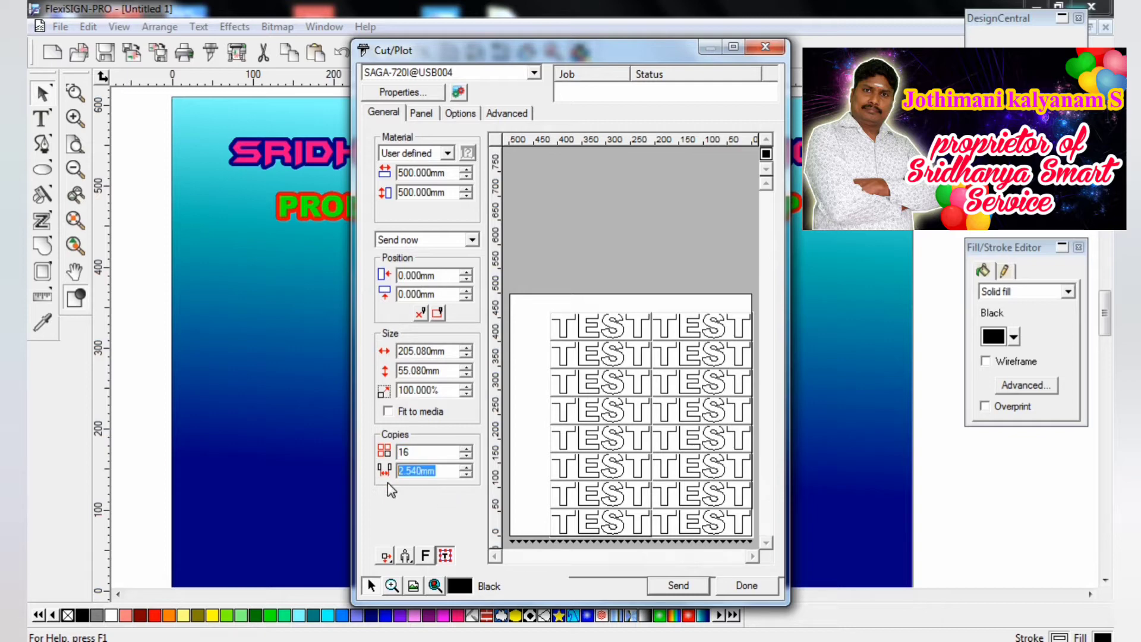
{"action": "type", "text": "5"}
{"action": "key", "text": "Return"}
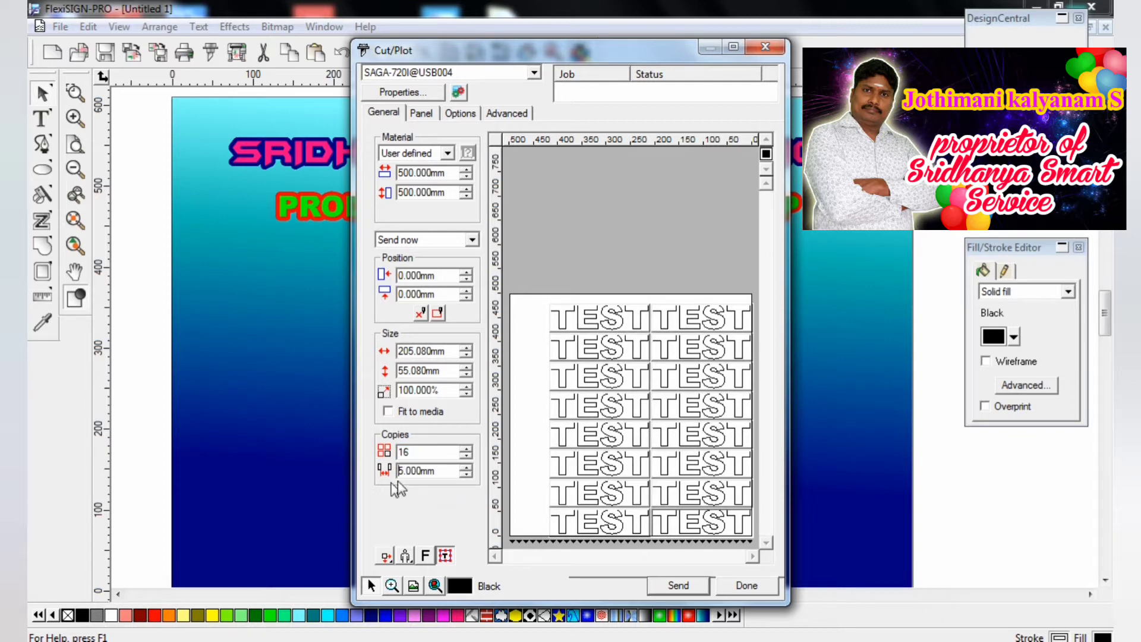
{"action": "left_click_drag", "start_coordinate": [445, 472], "coordinate": [390, 488]}
{"action": "type", "text": "10"}
{"action": "key", "text": "Return"}
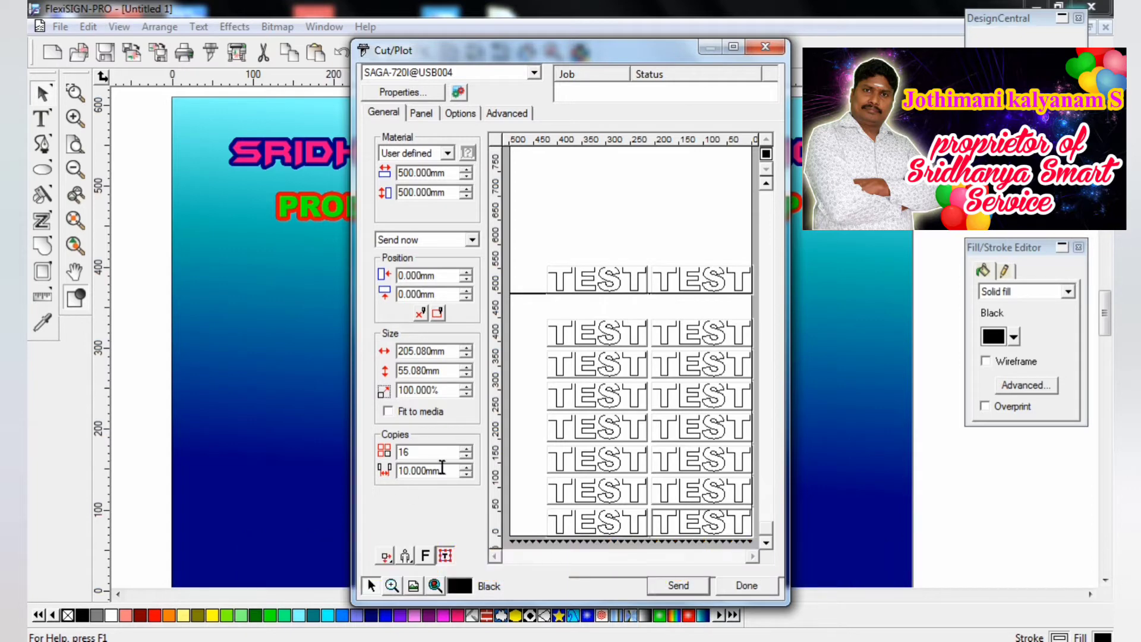
{"action": "left_click", "coordinate": [444, 471]}
{"action": "double_click", "coordinate": [413, 471]}
{"action": "type", "text": "2.54"}
{"action": "key", "text": "Tab"}
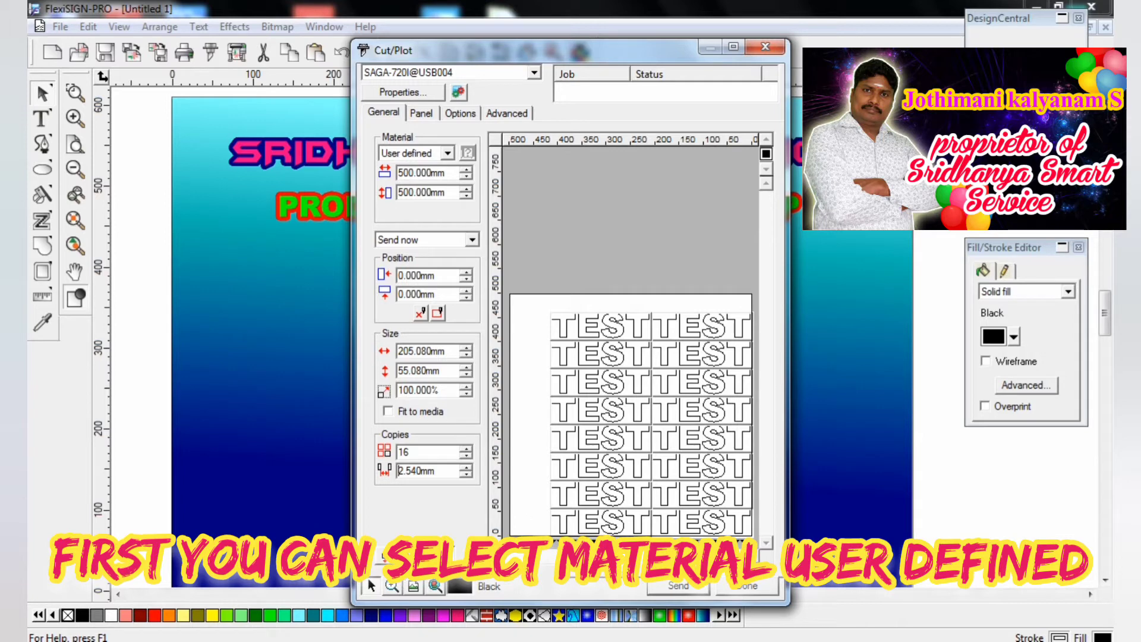
Rotate the preview copies 90° and then back to horizontal
{"action": "left_click", "coordinate": [406, 583]}
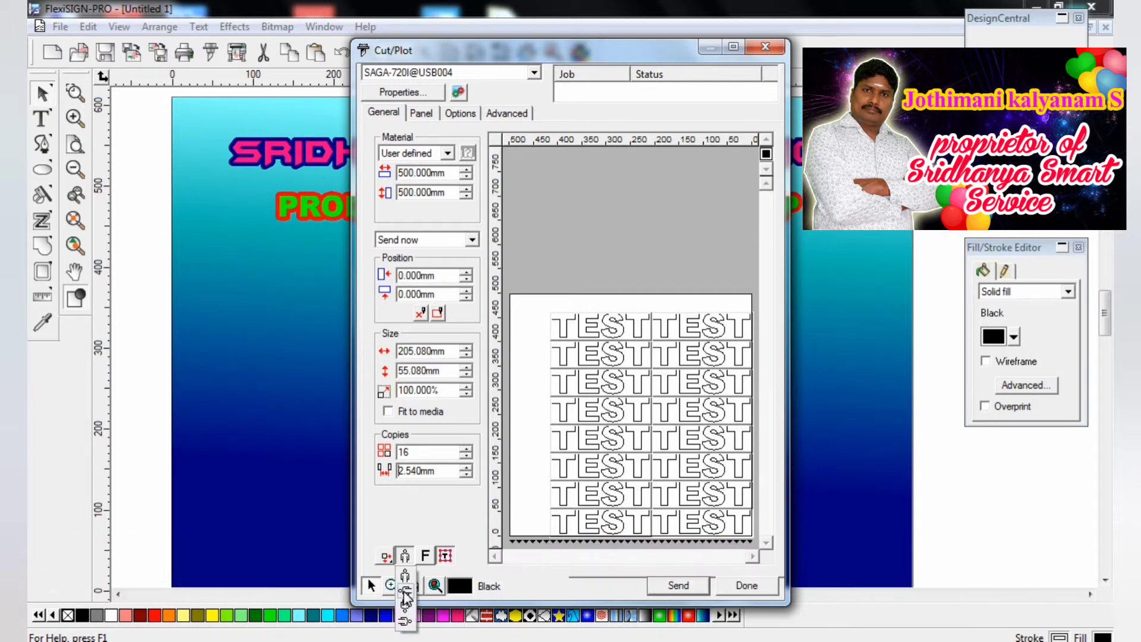
{"action": "left_click", "coordinate": [405, 595]}
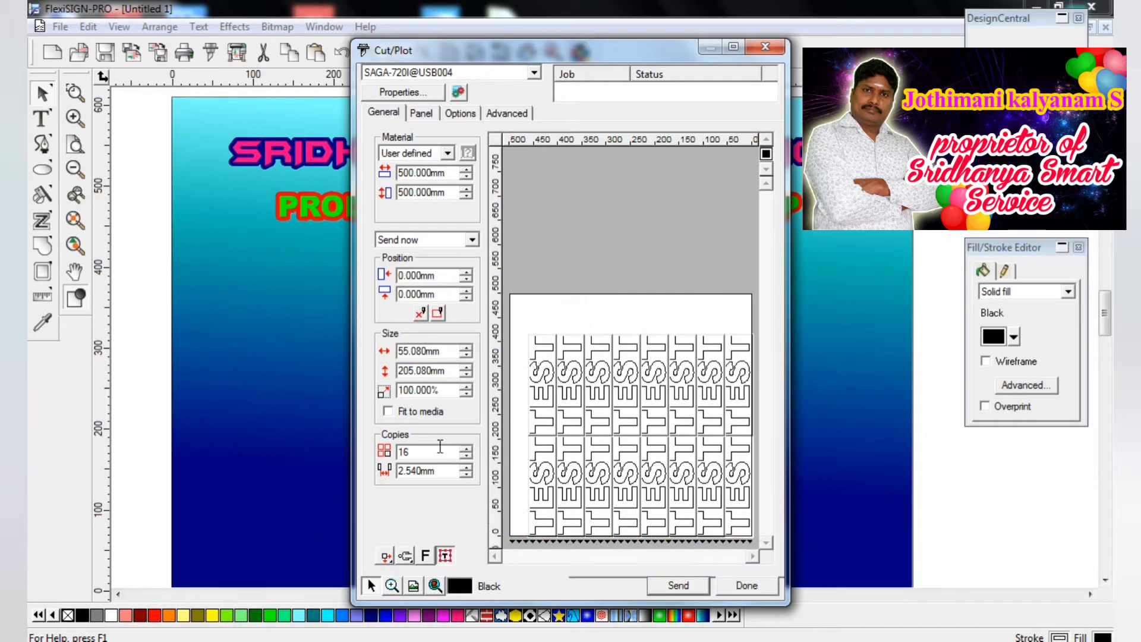
{"action": "left_click", "coordinate": [405, 555]}
{"action": "left_click", "coordinate": [405, 590]}
Reduce the copy count from 16 to 1
{"action": "left_click_drag", "start_coordinate": [433, 451], "coordinate": [375, 475]}
{"action": "type", "text": "1"}
{"action": "key", "text": "Return"}
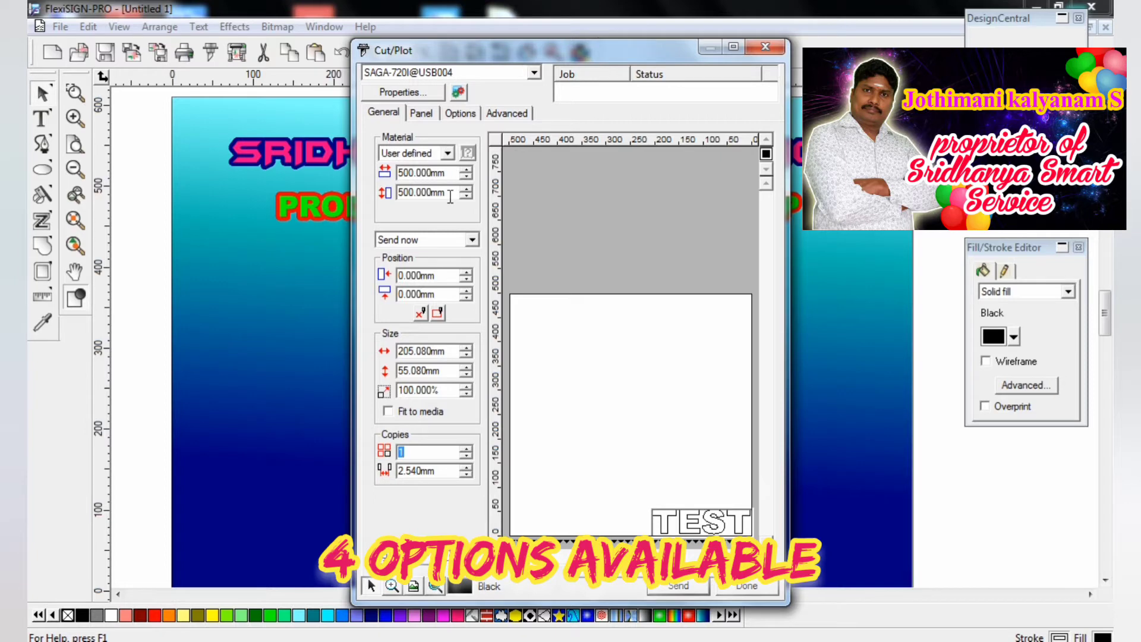
Try Hold in list and Send now as output mode, then choose Save to file
{"action": "left_click", "coordinate": [472, 239]}
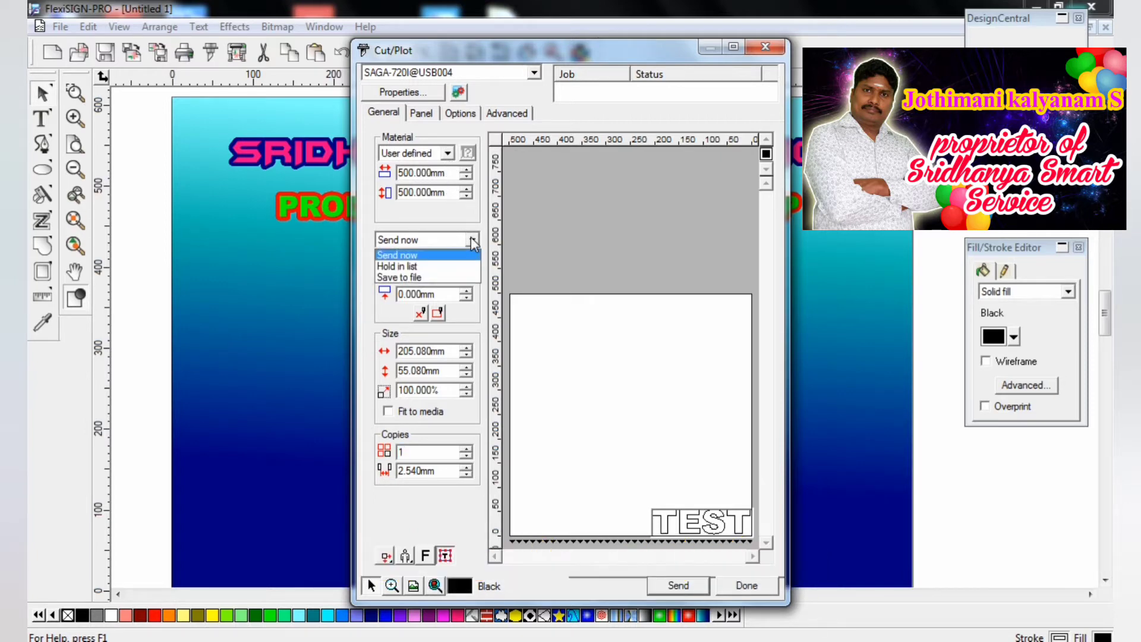
{"action": "left_click", "coordinate": [412, 266]}
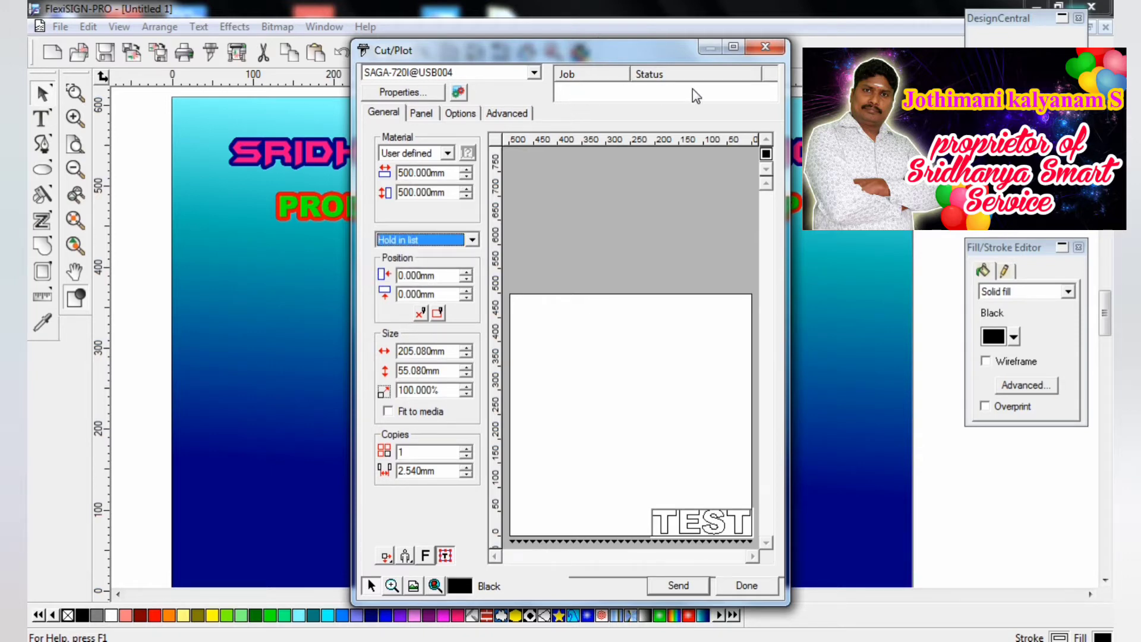
{"action": "left_click", "coordinate": [471, 243]}
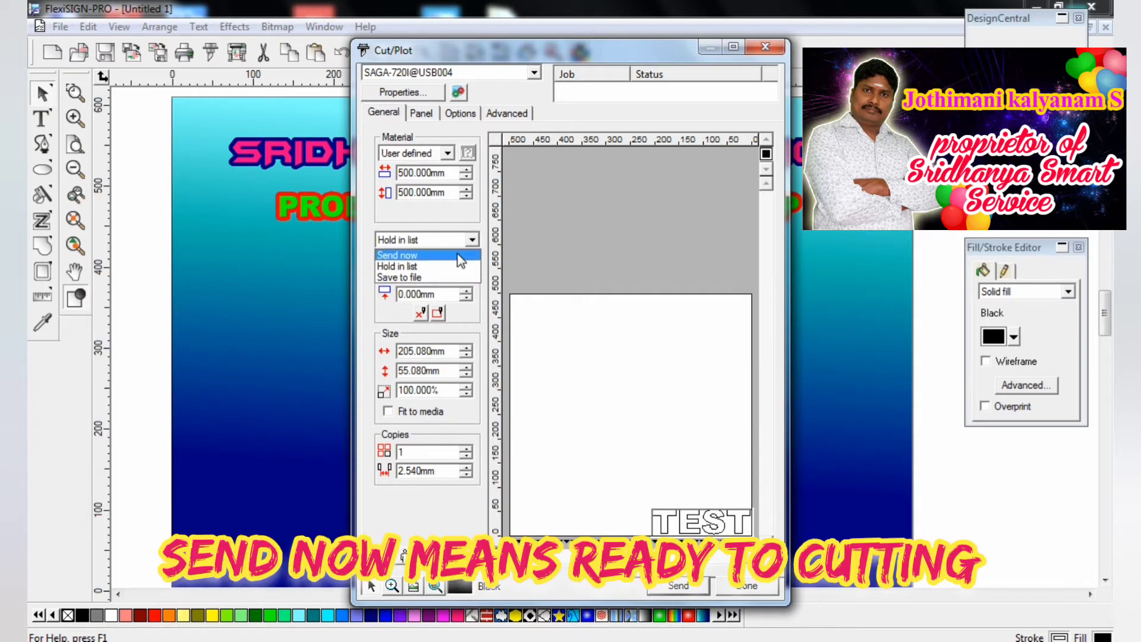
{"action": "left_click", "coordinate": [460, 256]}
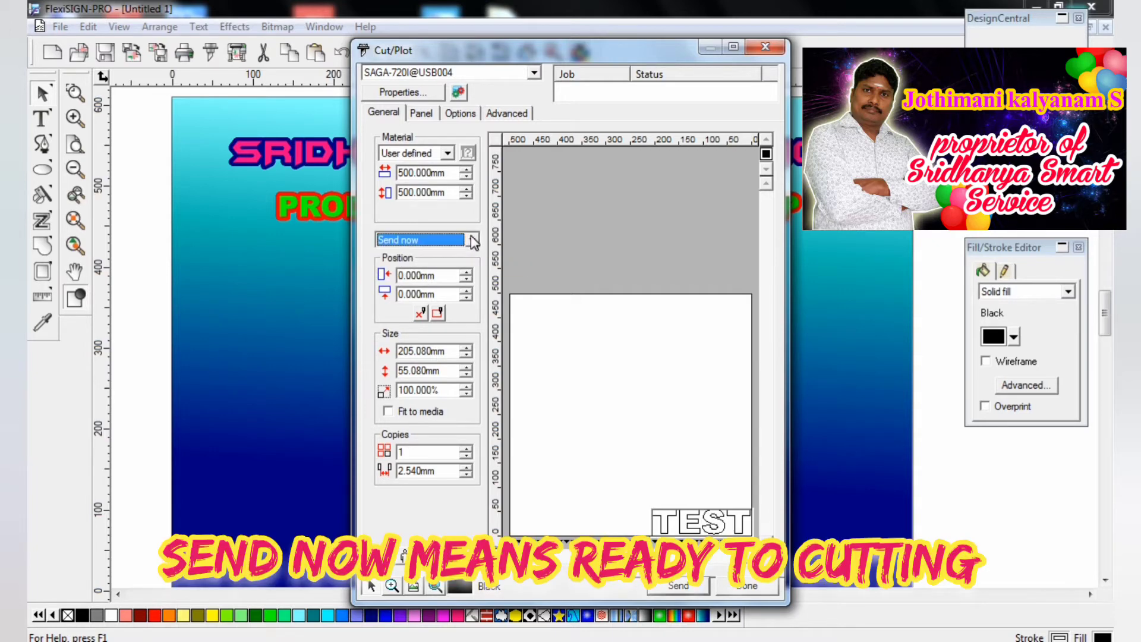
{"action": "left_click", "coordinate": [471, 239]}
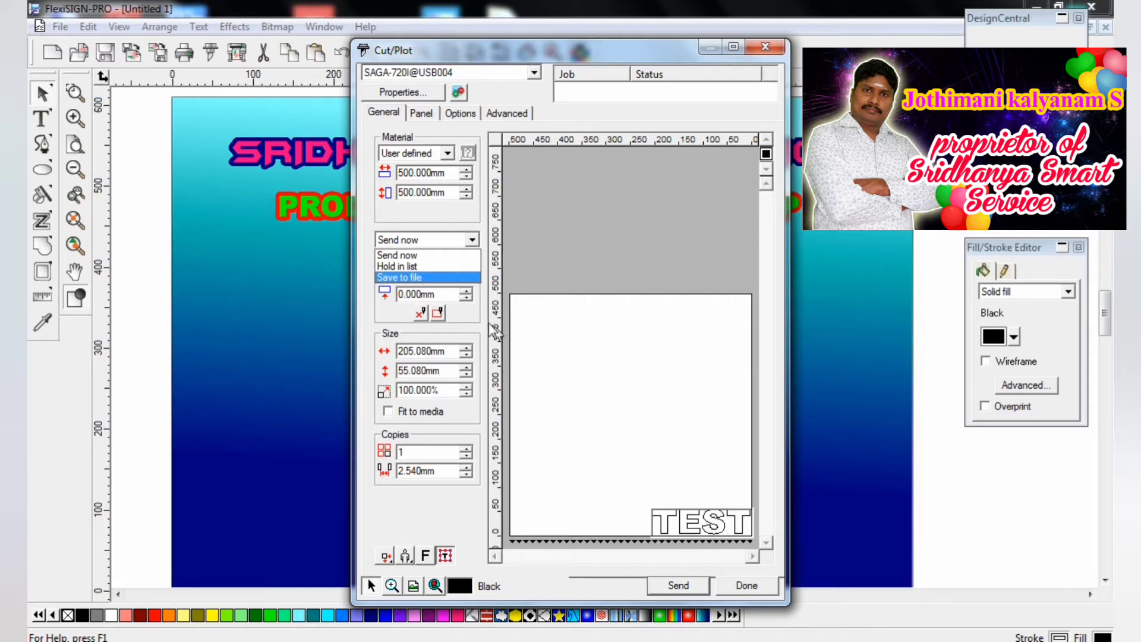
{"action": "left_click", "coordinate": [404, 278]}
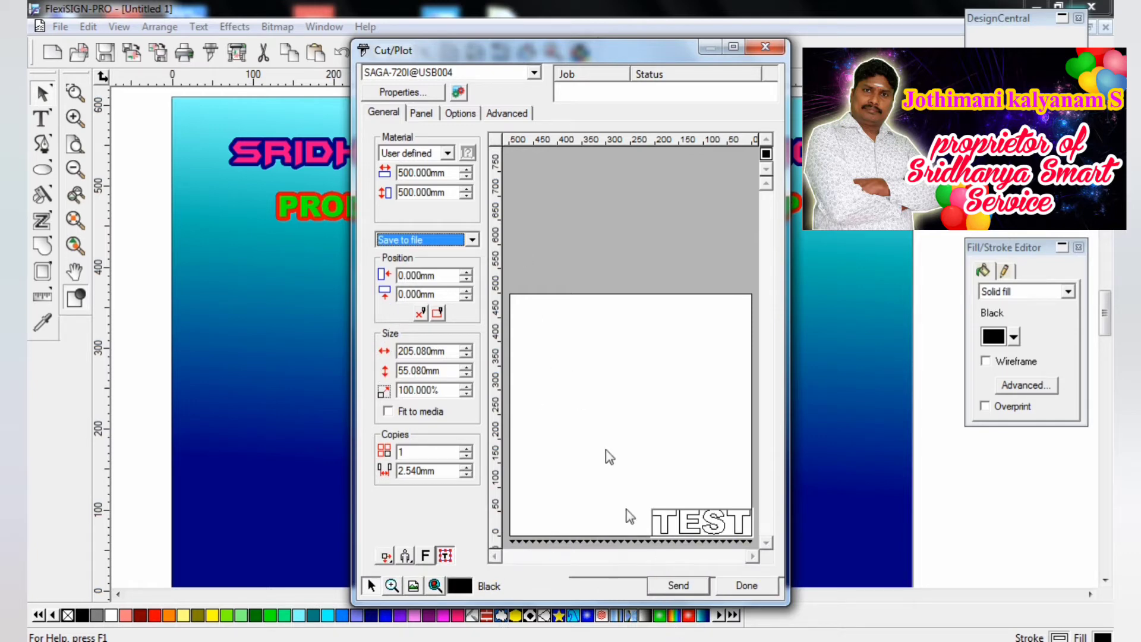
Save the job to the Desktop as 'SAVE OPTTION' in Native format (*.plt)
{"action": "left_click", "coordinate": [669, 579]}
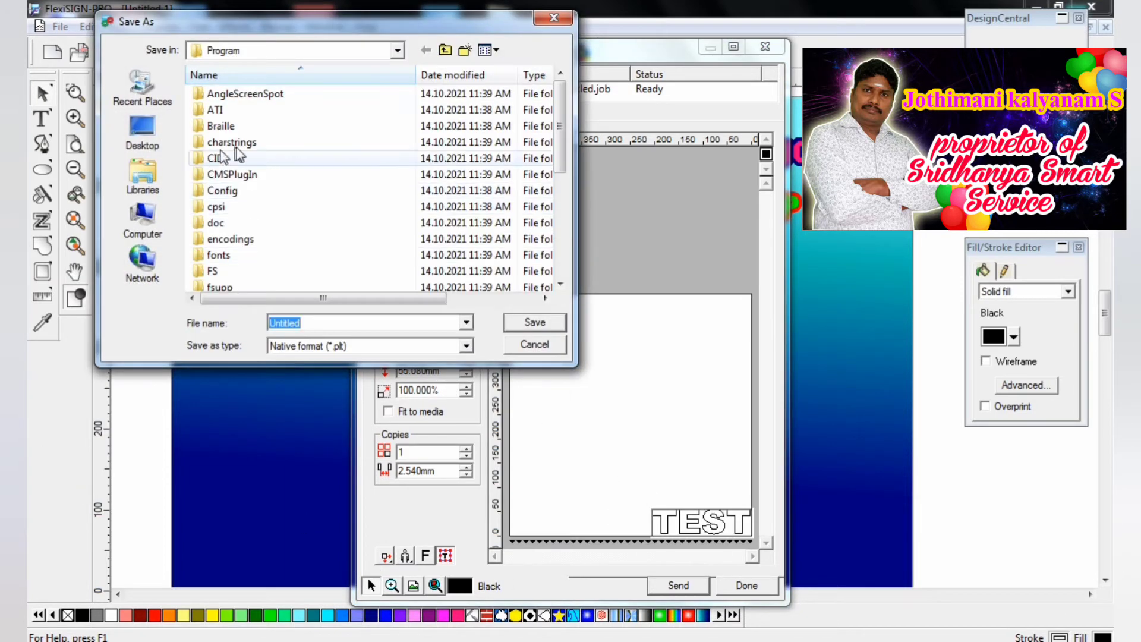
{"action": "left_click", "coordinate": [144, 143]}
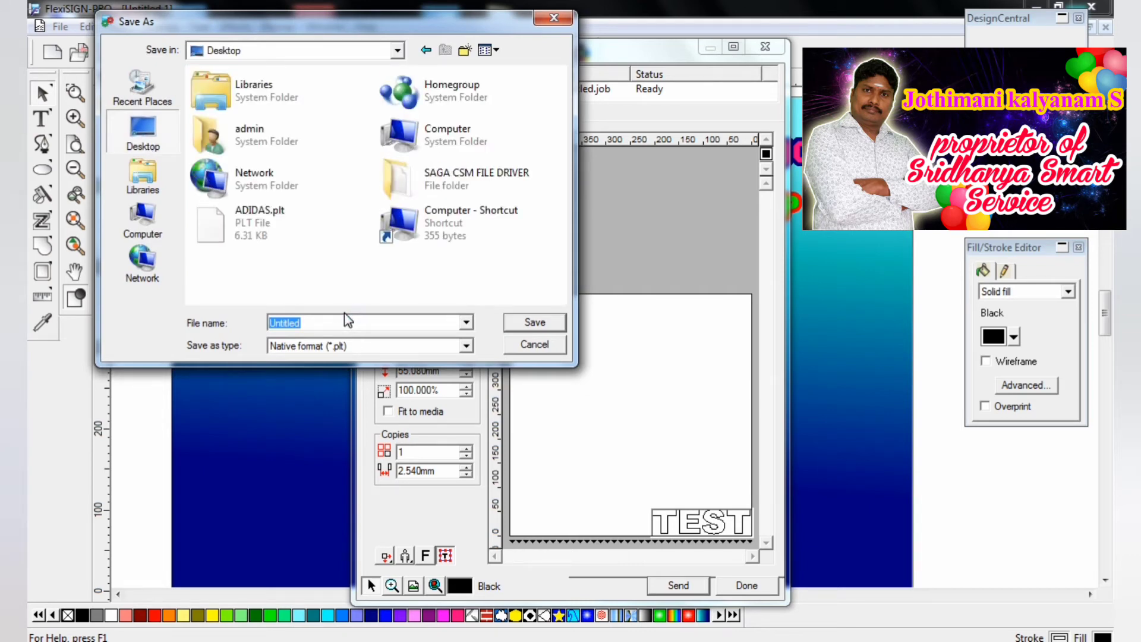
{"action": "type", "text": "S"}
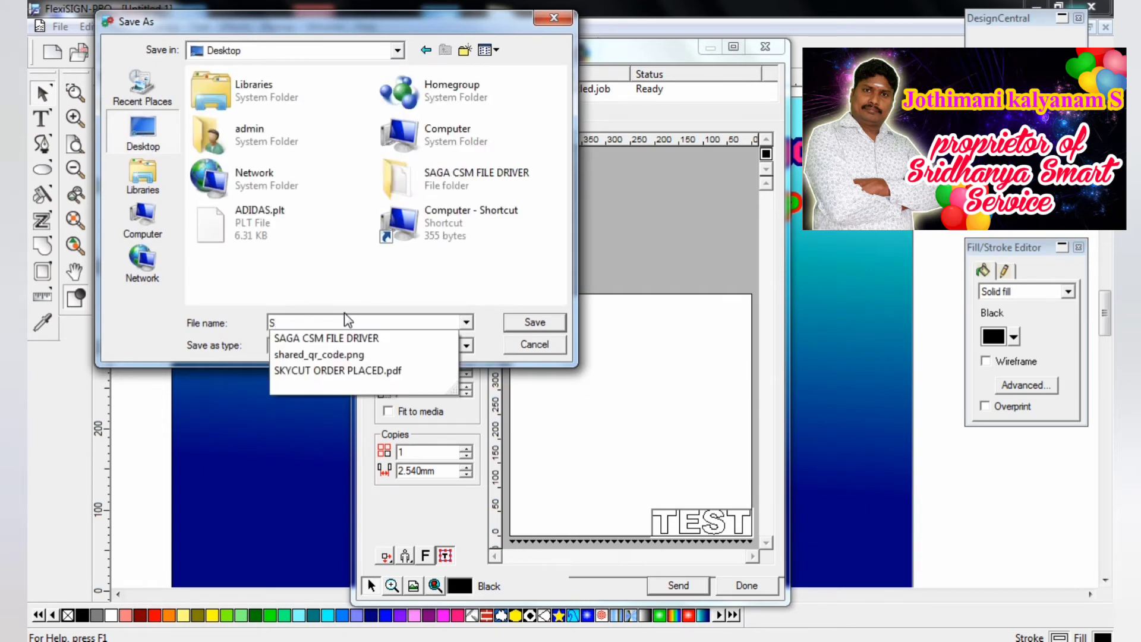
{"action": "type", "text": "A"}
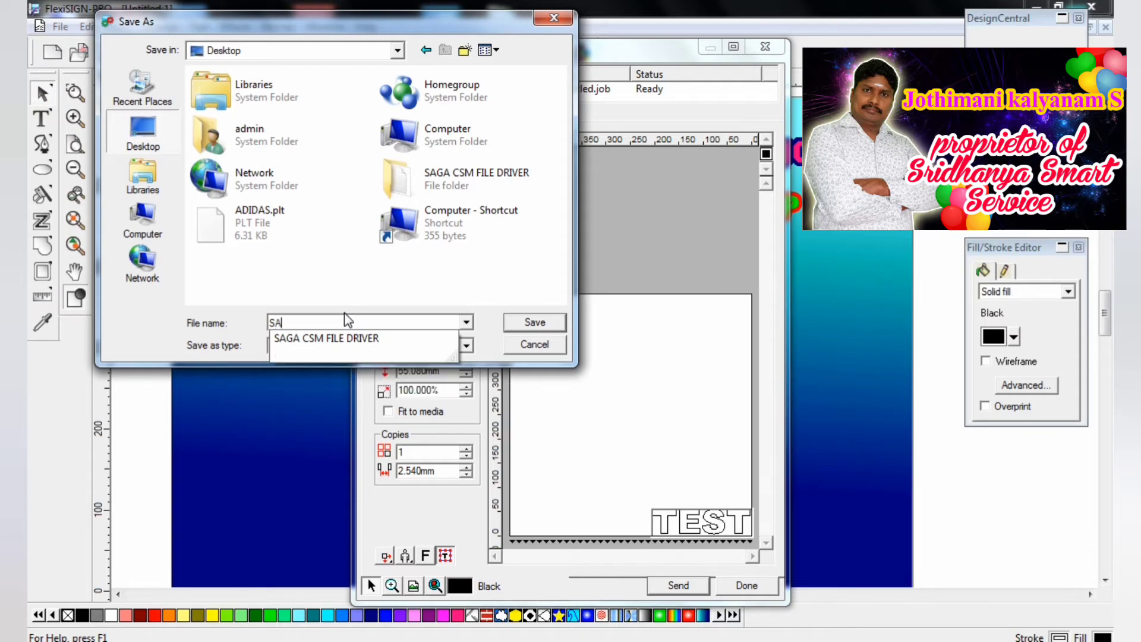
{"action": "type", "text": "VE"}
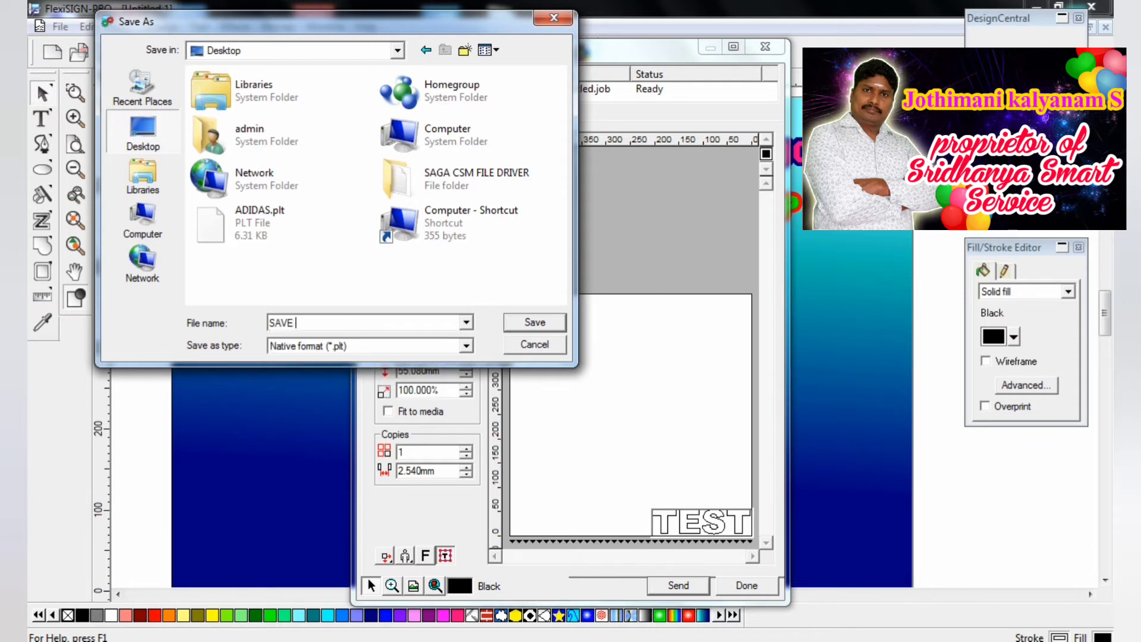
{"action": "type", "text": " OPTTION"}
{"action": "left_click", "coordinate": [465, 345]}
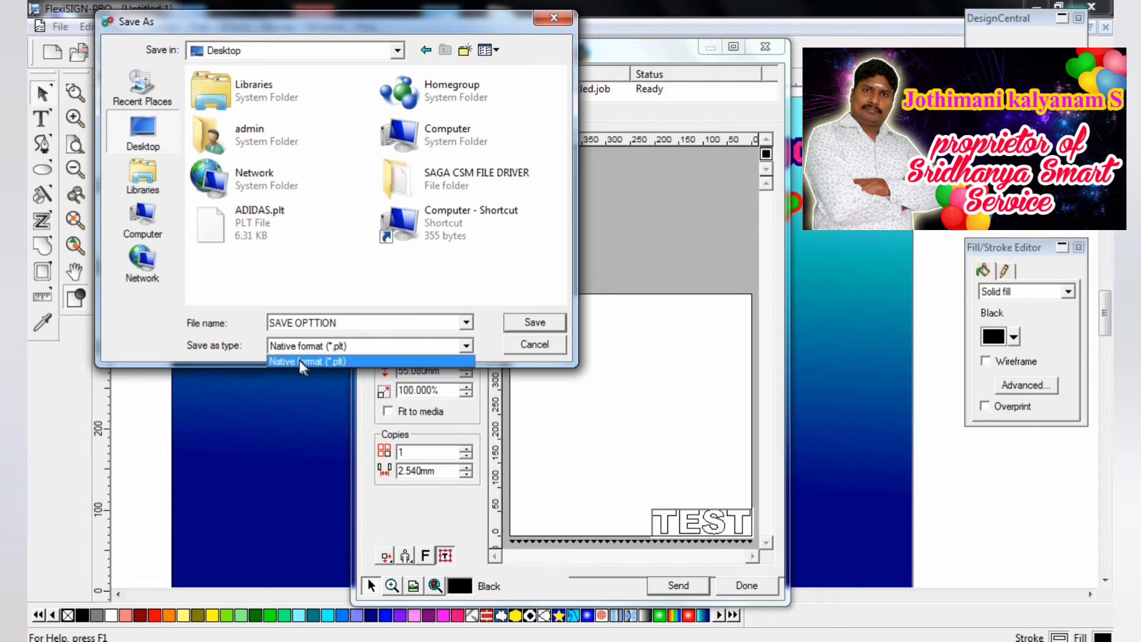
{"action": "left_click", "coordinate": [528, 326]}
{"action": "left_click", "coordinate": [527, 326]}
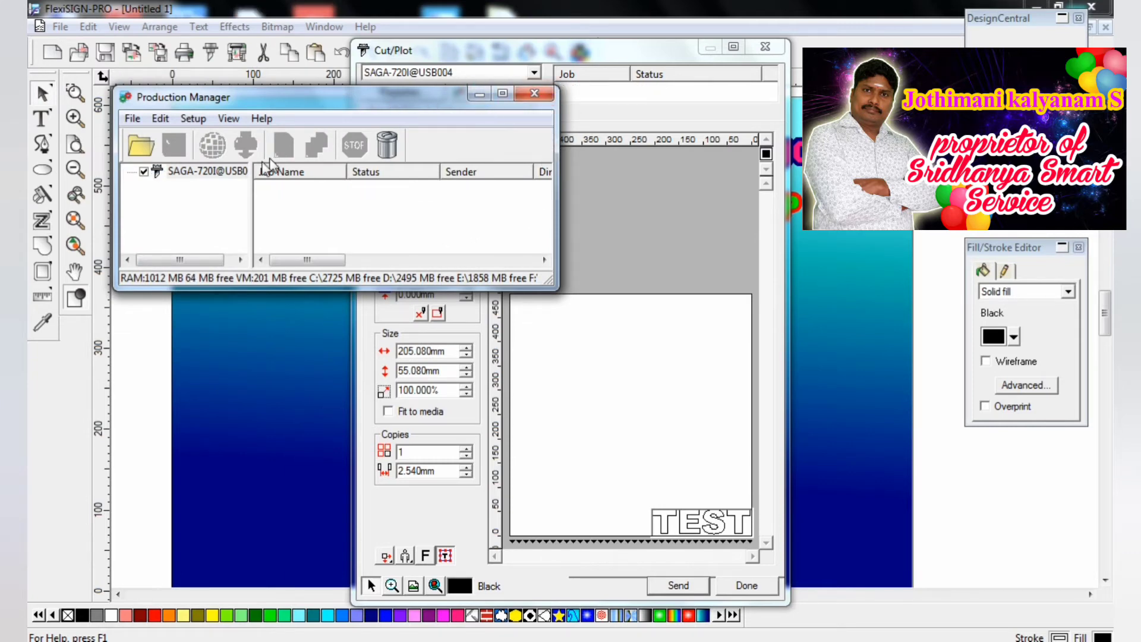
Return from Production Manager to Cut/Plot with output mode set back to Send now
{"action": "left_click", "coordinate": [478, 94]}
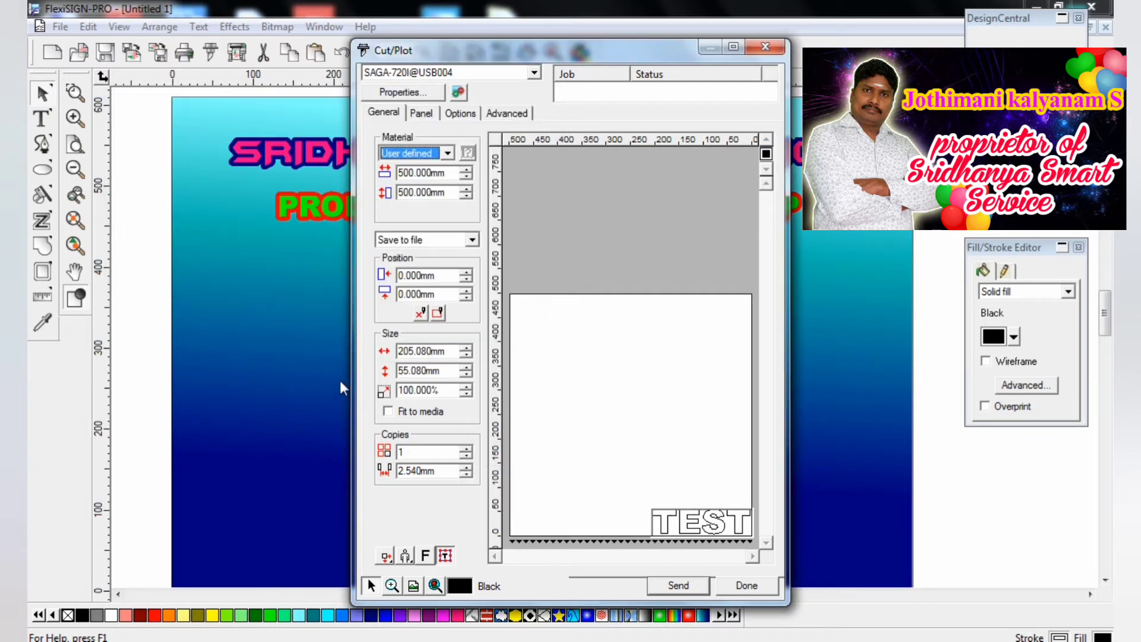
{"action": "left_click", "coordinate": [472, 240]}
{"action": "left_click", "coordinate": [429, 255]}
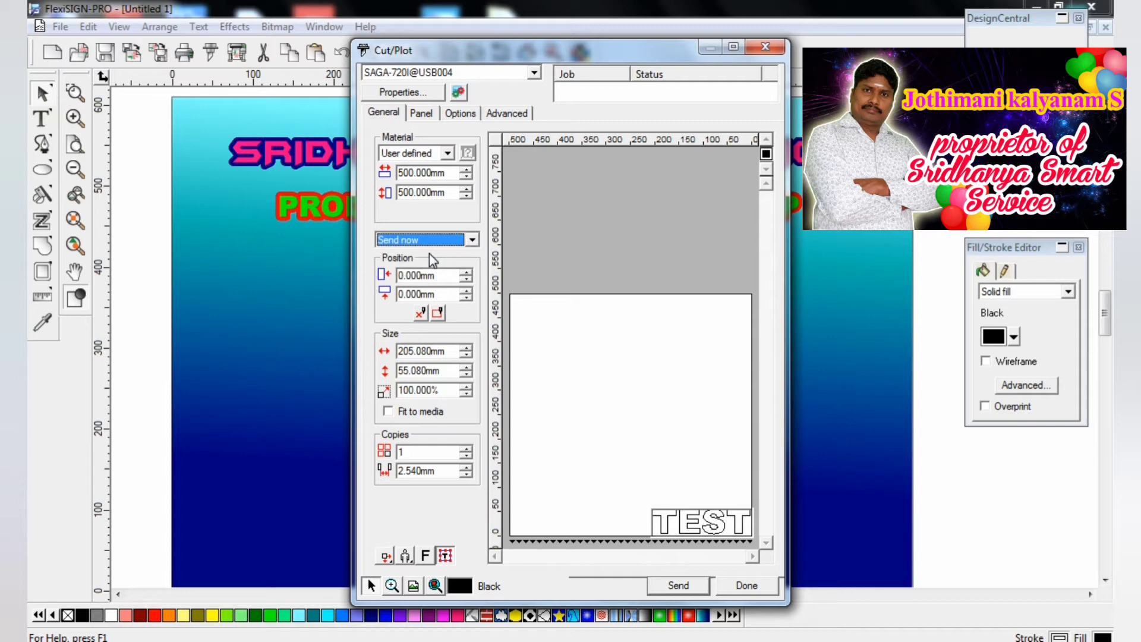
{"action": "left_click", "coordinate": [676, 586]}
Try a job position of 100 mm horizontal and 50 mm vertical
{"action": "left_click", "coordinate": [444, 278]}
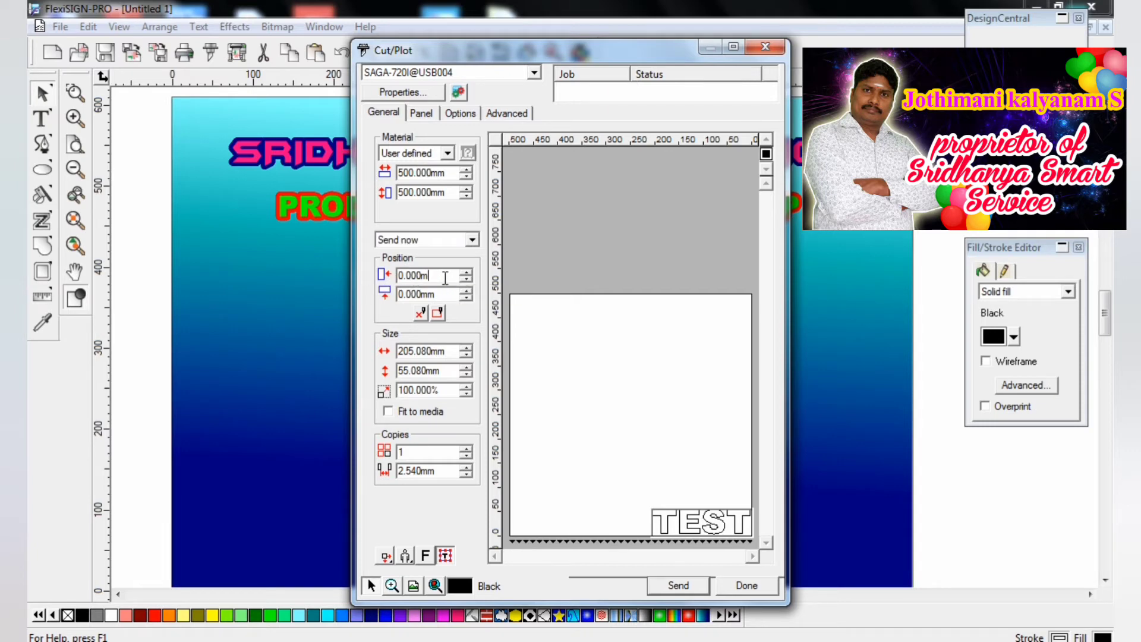
{"action": "key", "text": "BackSpace"}
{"action": "key", "text": "BackSpace"}
{"action": "key", "text": "BackSpace"}
{"action": "key", "text": "BackSpace"}
{"action": "key", "text": "BackSpace"}
{"action": "key", "text": "BackSpace"}
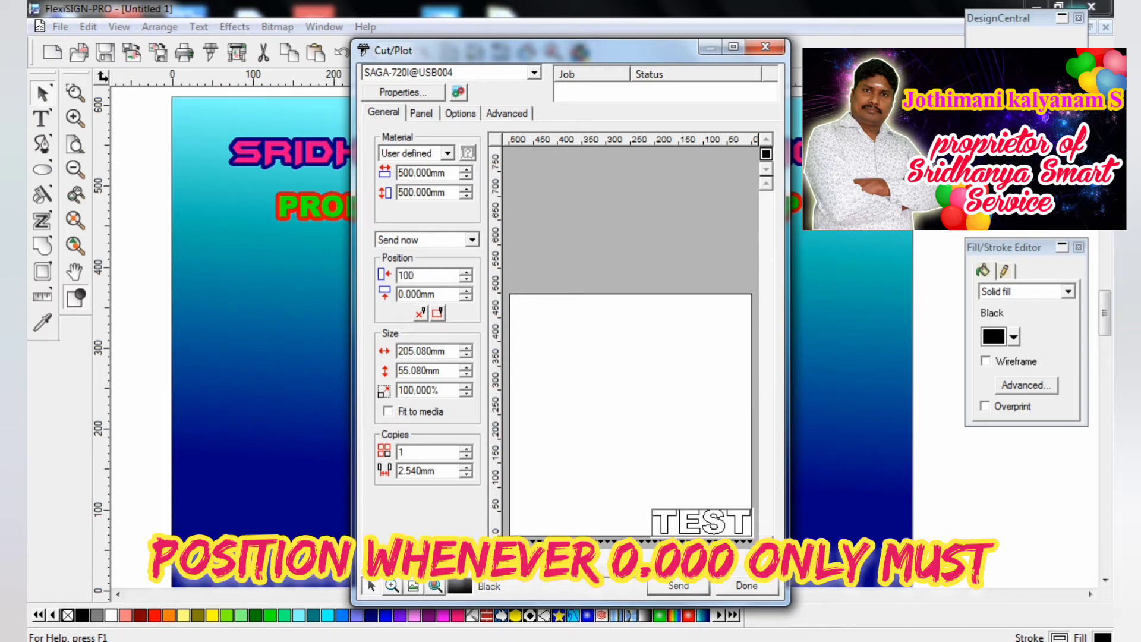
{"action": "type", "text": "100"}
{"action": "key", "text": "Return"}
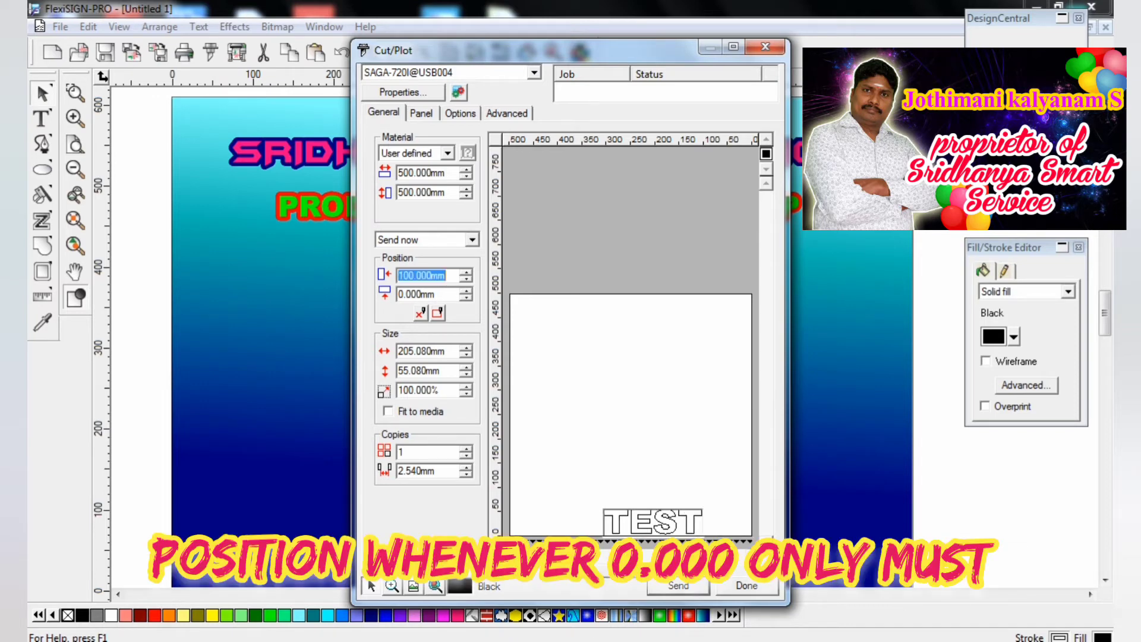
{"action": "left_click", "coordinate": [435, 294]}
{"action": "type", "text": "50"}
{"action": "key", "text": "Return"}
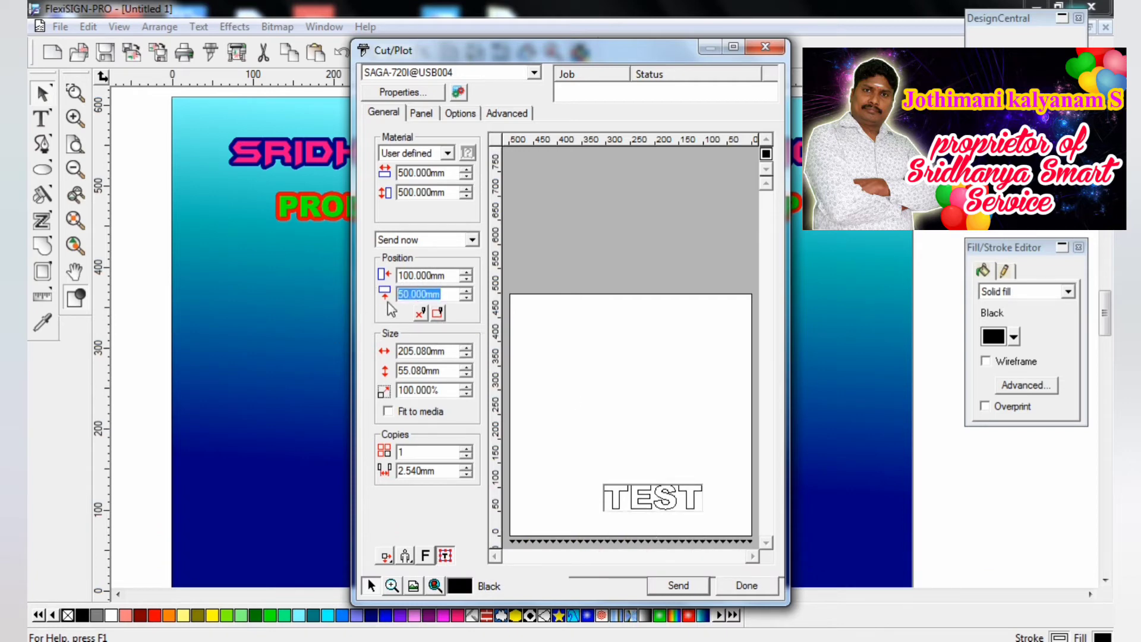
Set both the horizontal and vertical position to 0 mm
{"action": "key", "text": "shift+Tab"}
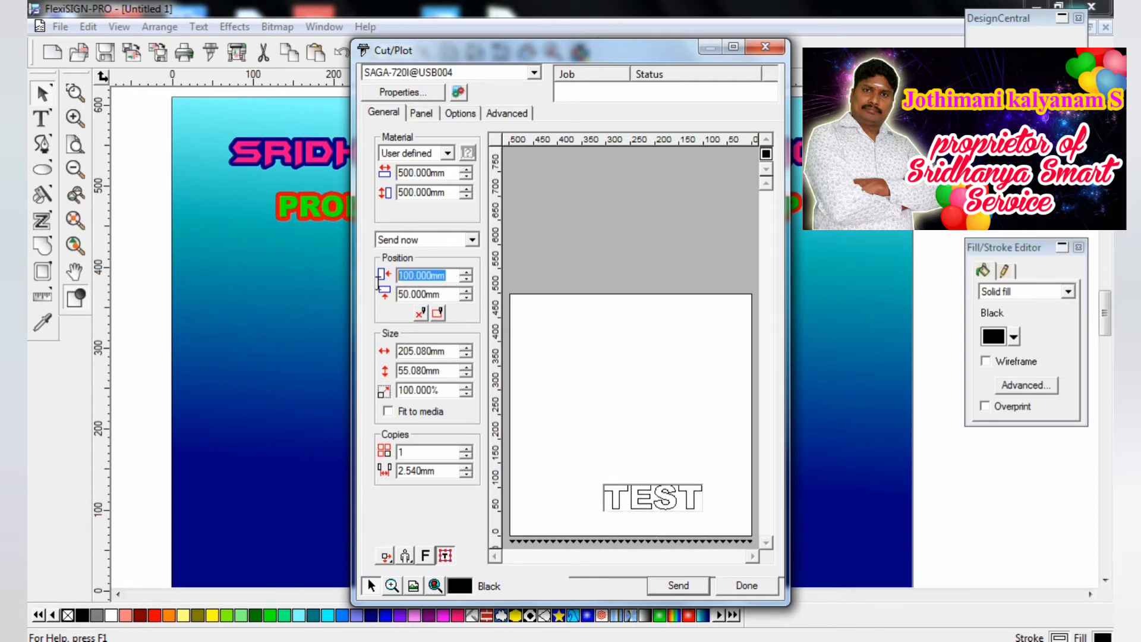
{"action": "type", "text": "0"}
{"action": "key", "text": "Tab"}
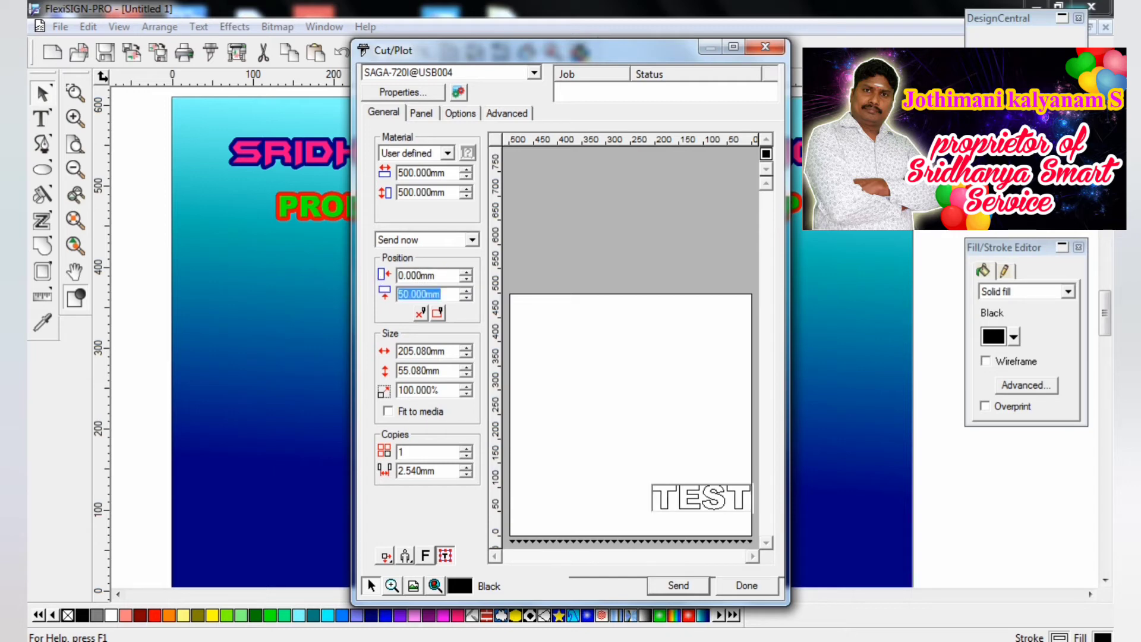
{"action": "type", "text": "0"}
{"action": "key", "text": "Return"}
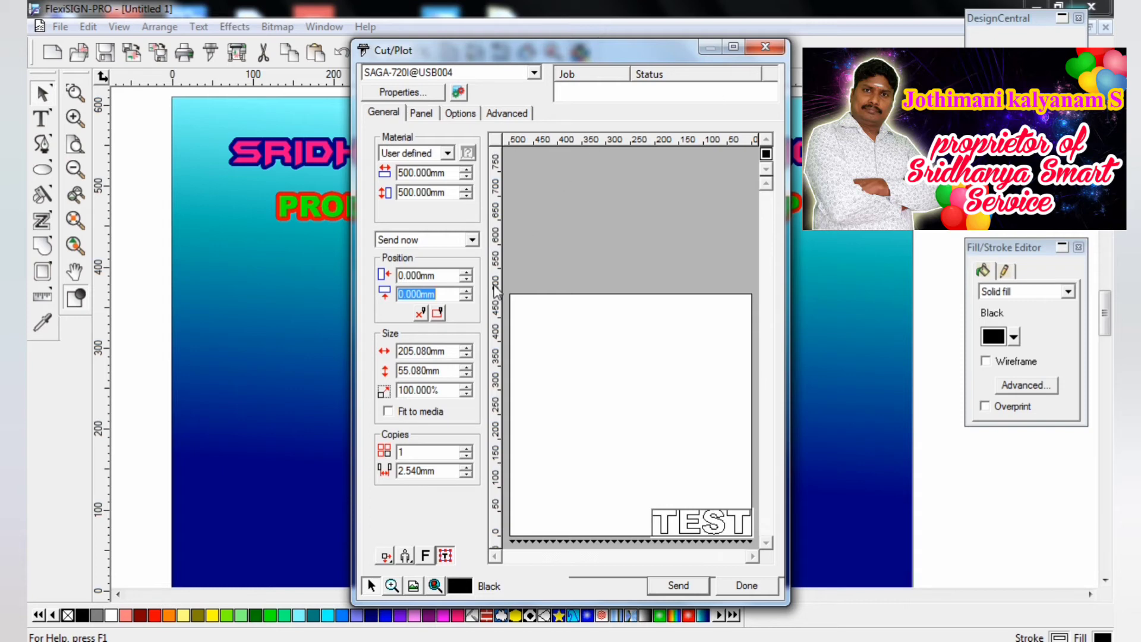
Reduce the weed panel margin to 0.000 mm so the TEST job measures 200 × 50 mm
{"action": "left_click", "coordinate": [462, 113]}
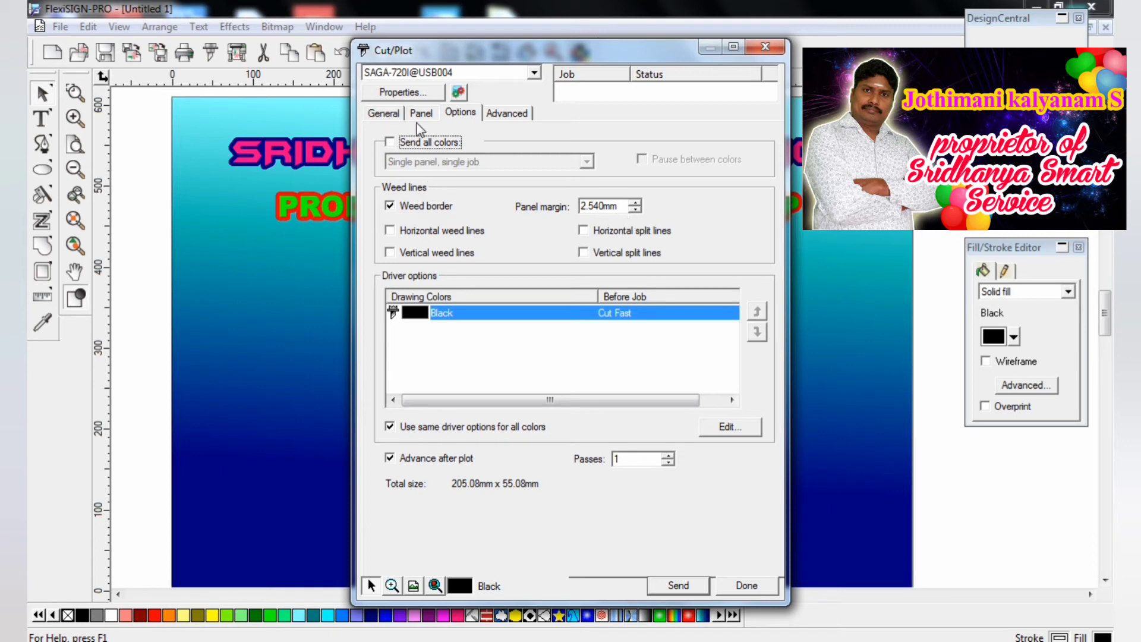
{"action": "left_click", "coordinate": [383, 112]}
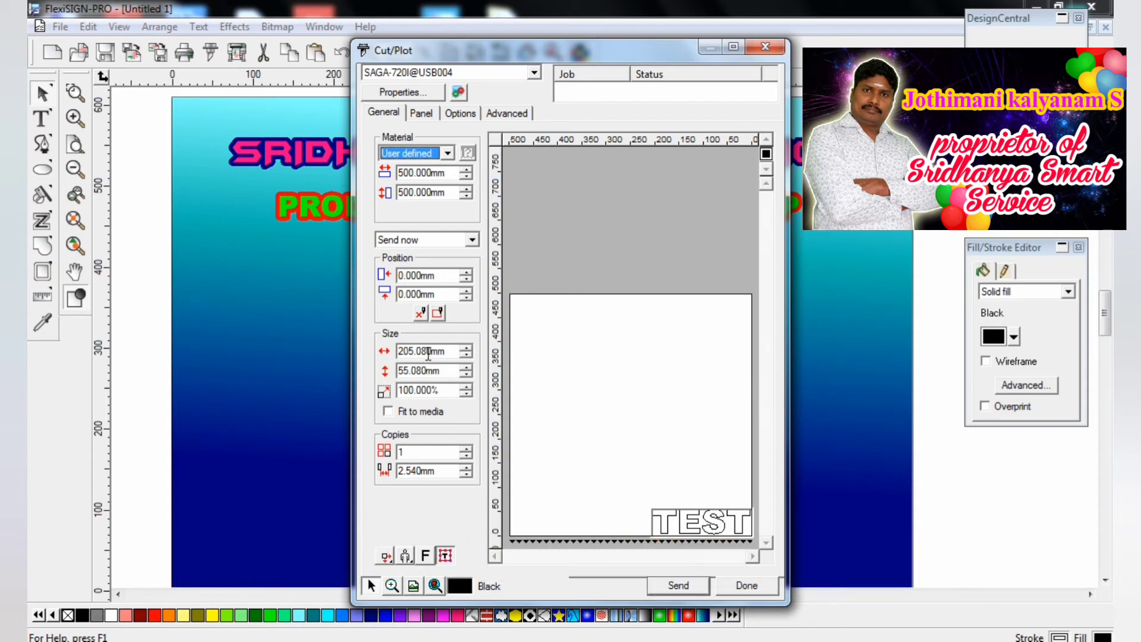
{"action": "left_click", "coordinate": [465, 117]}
{"action": "left_click", "coordinate": [634, 211]}
{"action": "left_click", "coordinate": [635, 211]}
{"action": "left_click", "coordinate": [381, 114]}
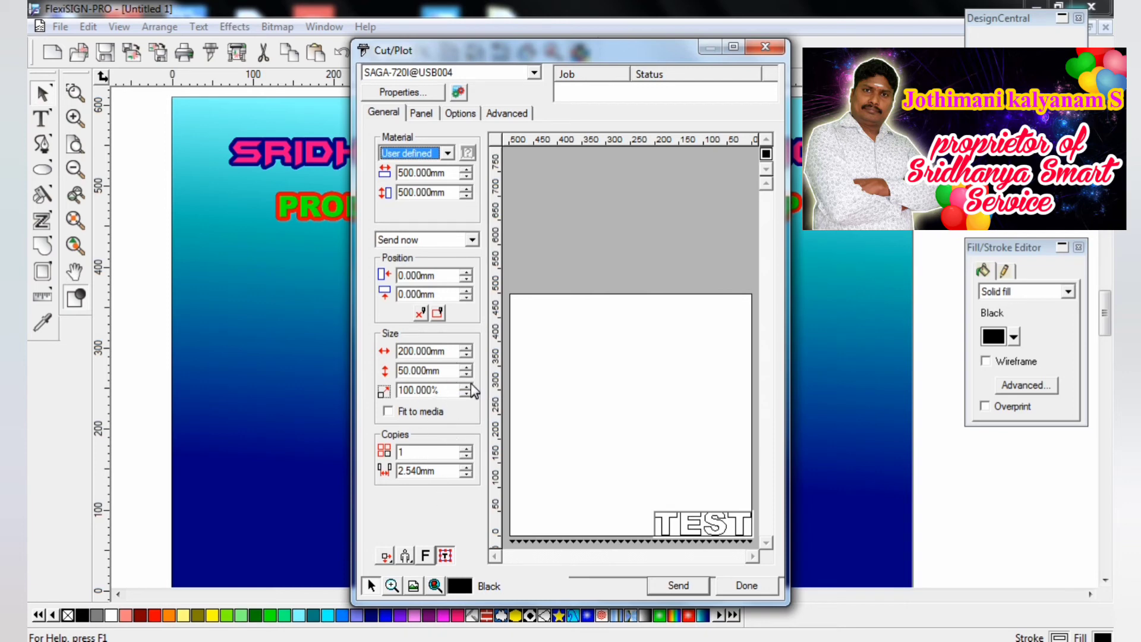
{"action": "left_click", "coordinate": [443, 451]}
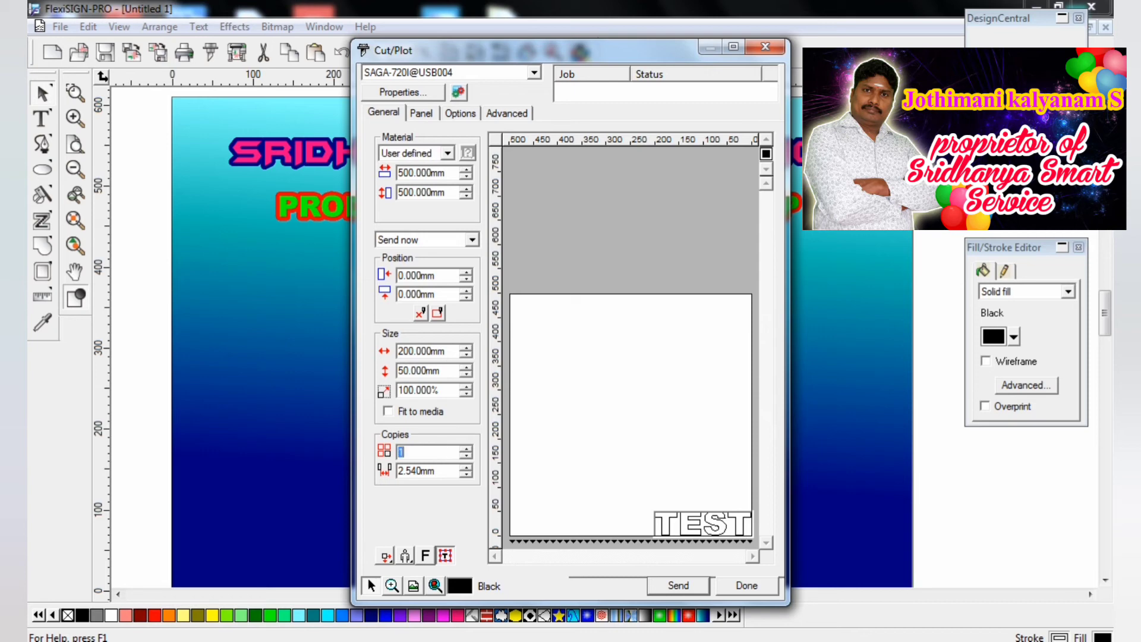
Try the orientation choices, then keep TEST horizontal at 200 × 50 mm
{"action": "left_click", "coordinate": [405, 556]}
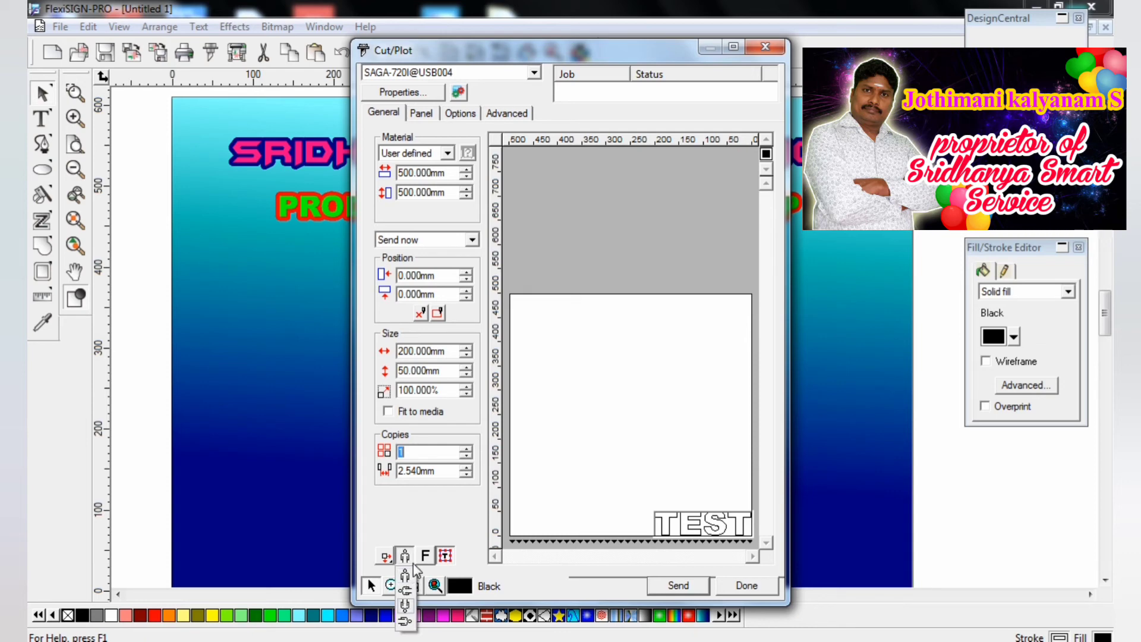
{"action": "left_click", "coordinate": [405, 605]}
{"action": "left_click", "coordinate": [405, 556]}
{"action": "left_click", "coordinate": [405, 573]}
{"action": "left_click", "coordinate": [404, 557]}
{"action": "left_click", "coordinate": [405, 590]}
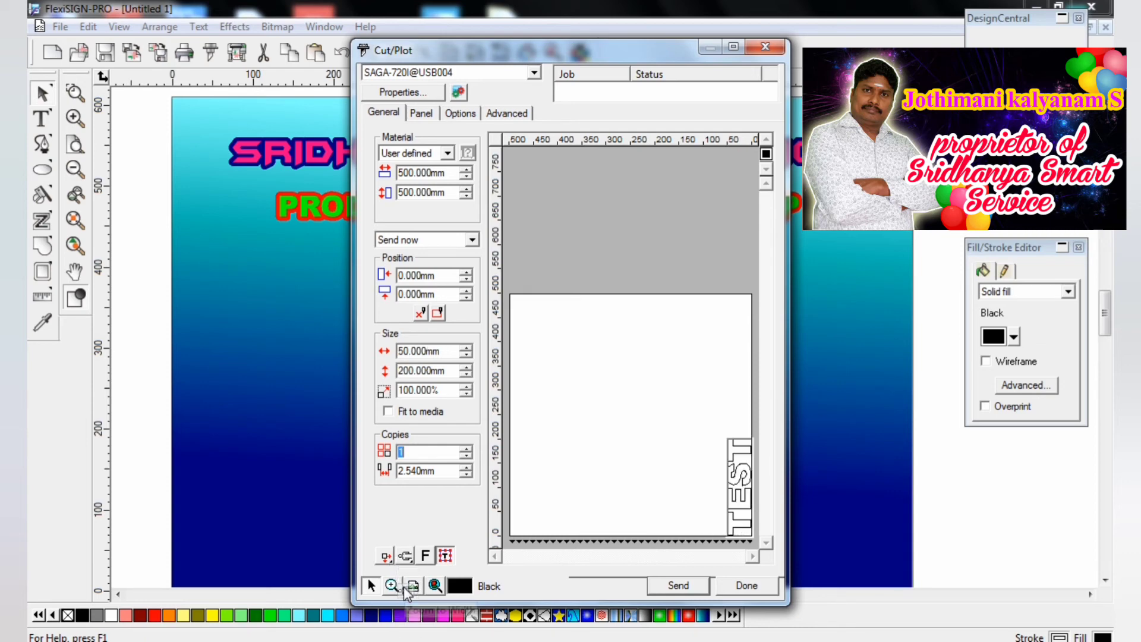
{"action": "left_click", "coordinate": [406, 556]}
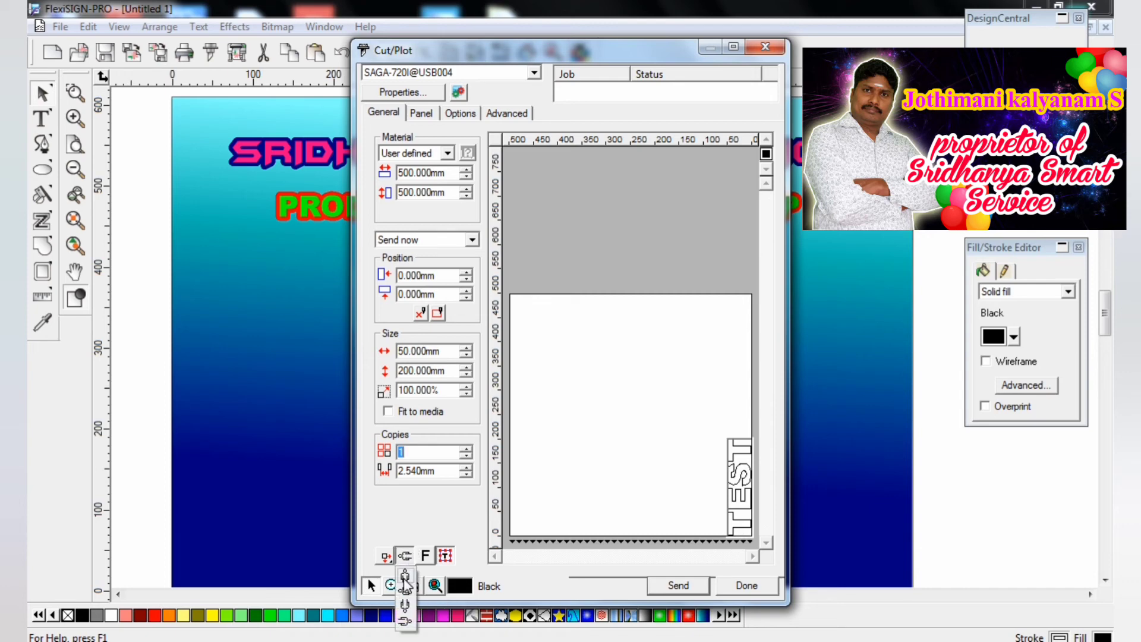
{"action": "left_click", "coordinate": [407, 574]}
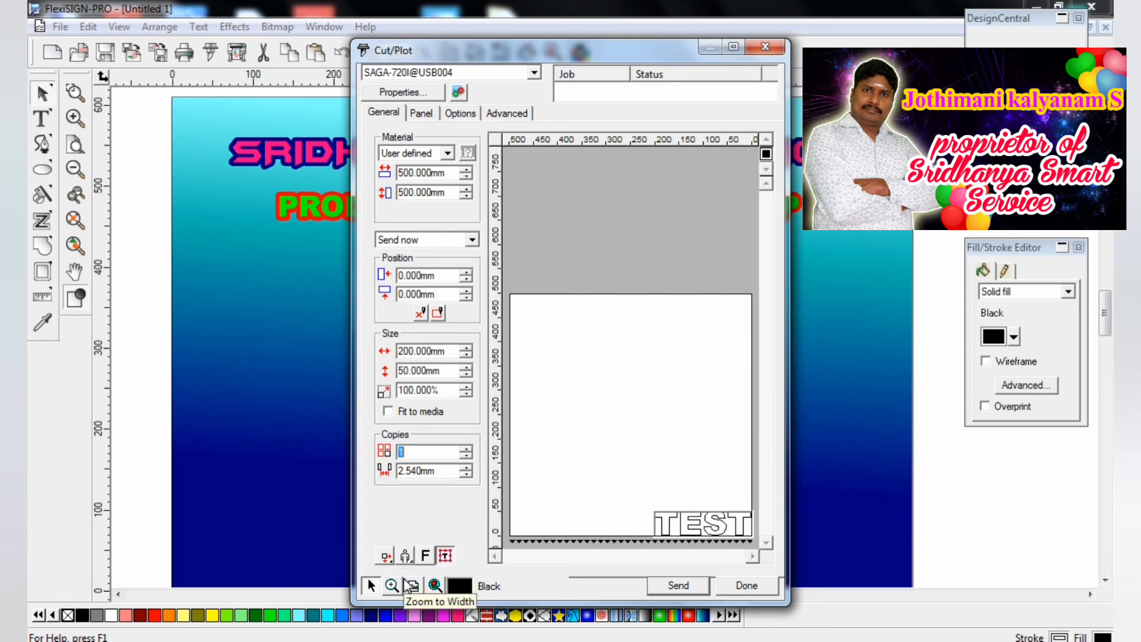
Mirror the TEST job horizontally and review the panel settings
{"action": "left_click", "coordinate": [426, 556]}
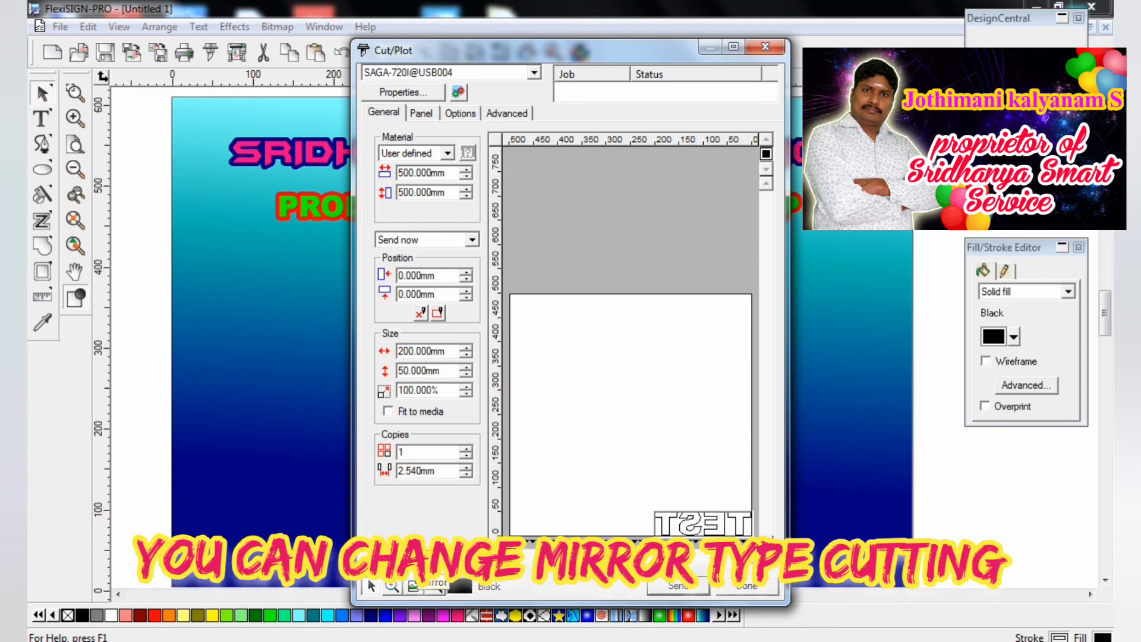
{"action": "left_click", "coordinate": [422, 113]}
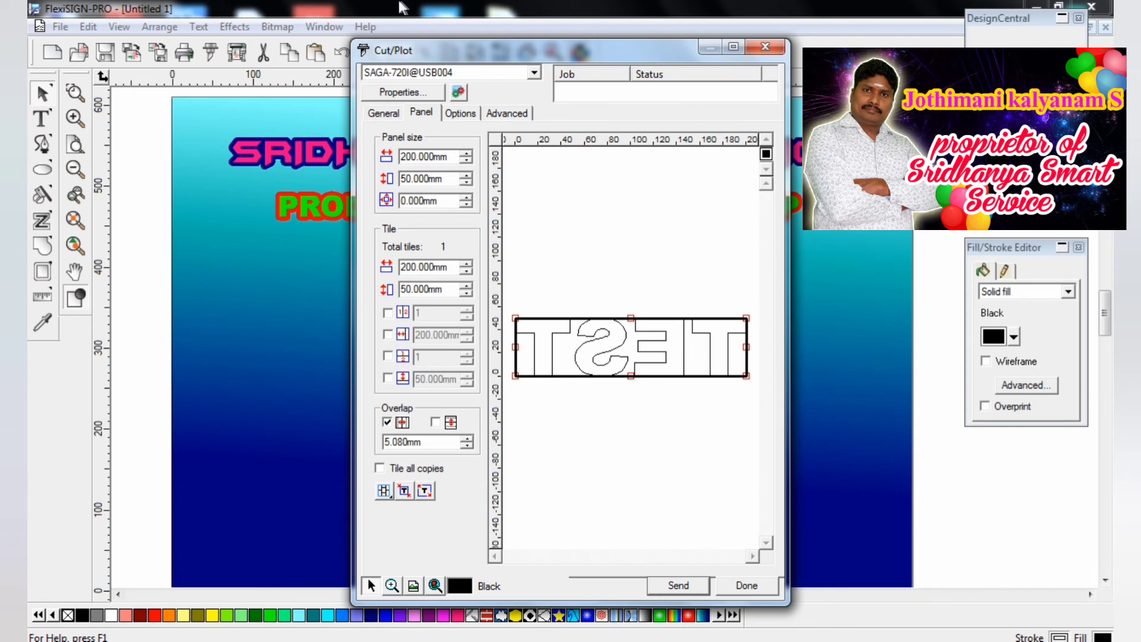
{"action": "left_click", "coordinate": [387, 118]}
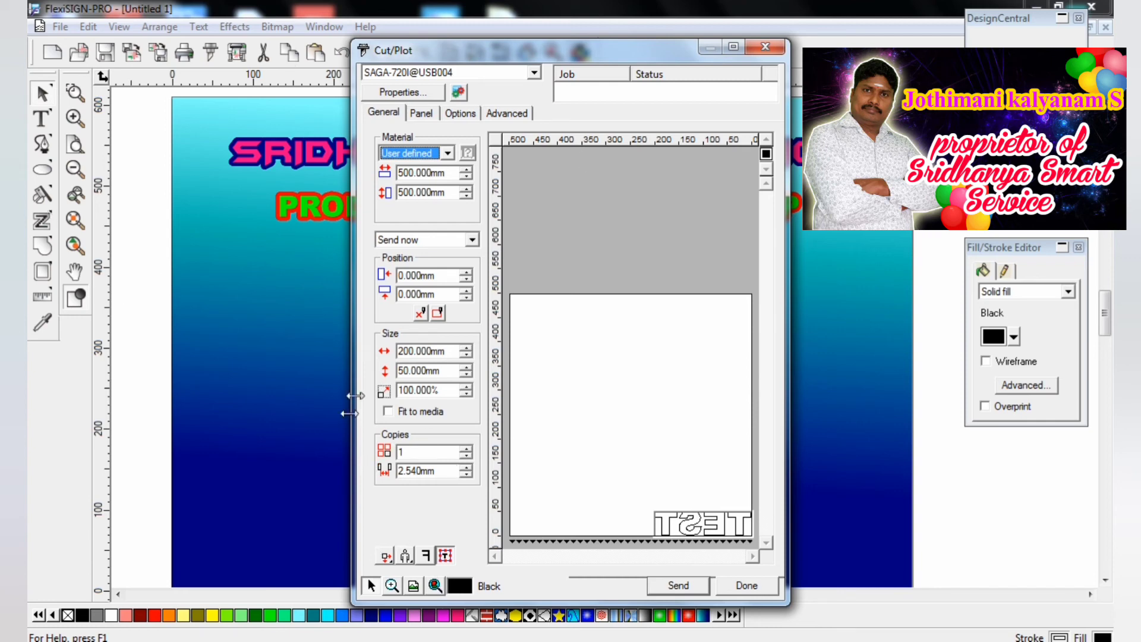
{"action": "left_click", "coordinate": [392, 586]}
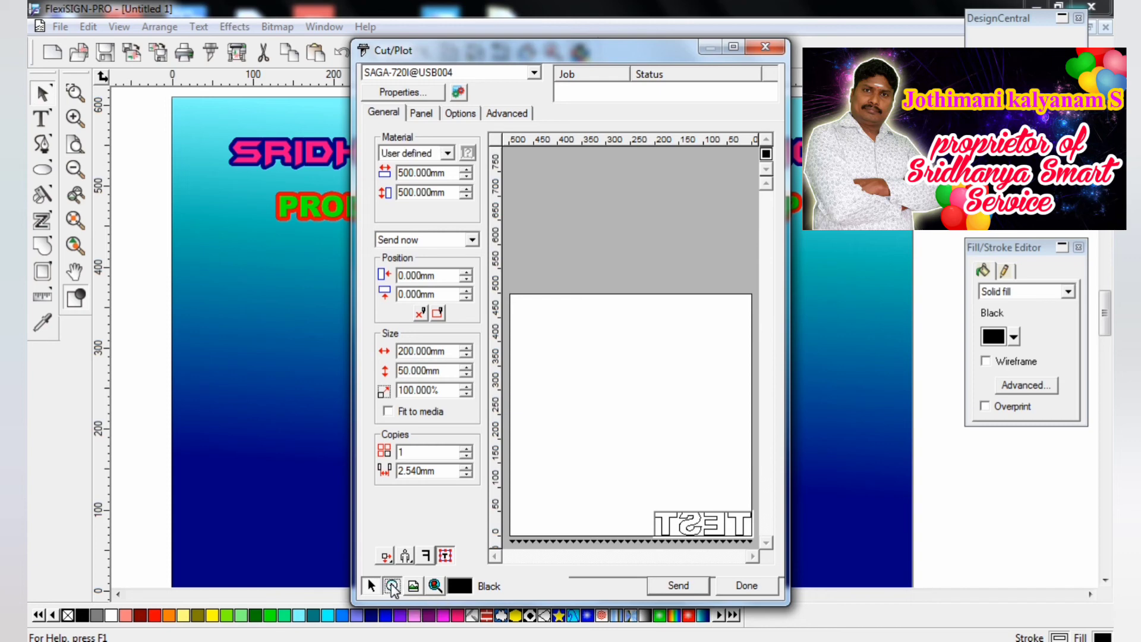
{"action": "left_click", "coordinate": [528, 479]}
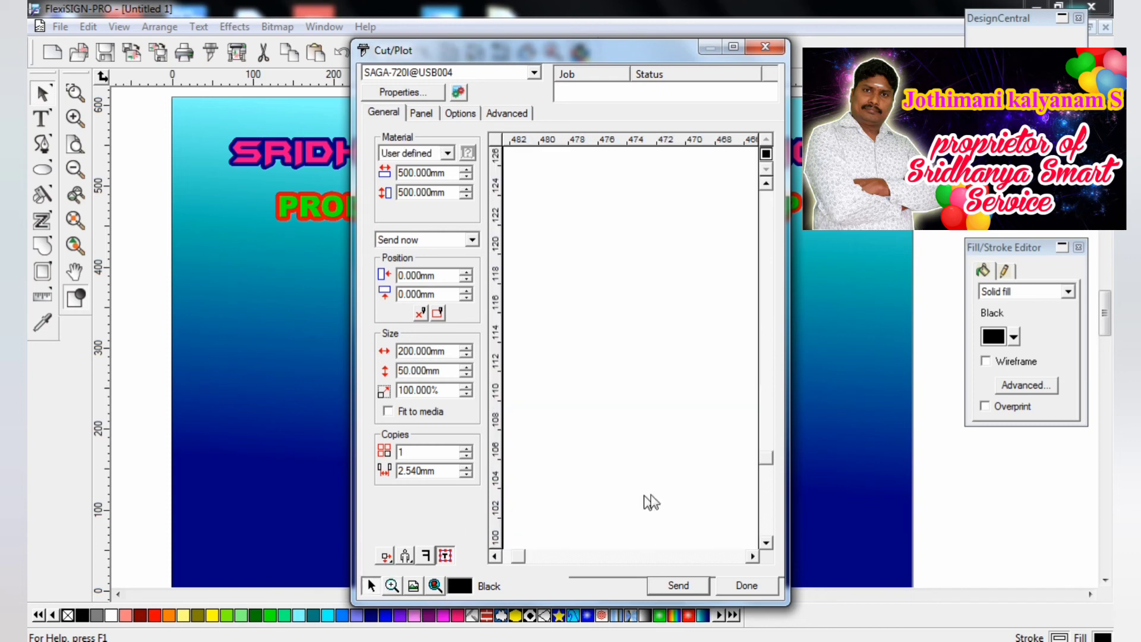
{"action": "left_click_drag", "start_coordinate": [767, 460], "coordinate": [770, 531]}
{"action": "left_click_drag", "start_coordinate": [512, 559], "coordinate": [684, 566]}
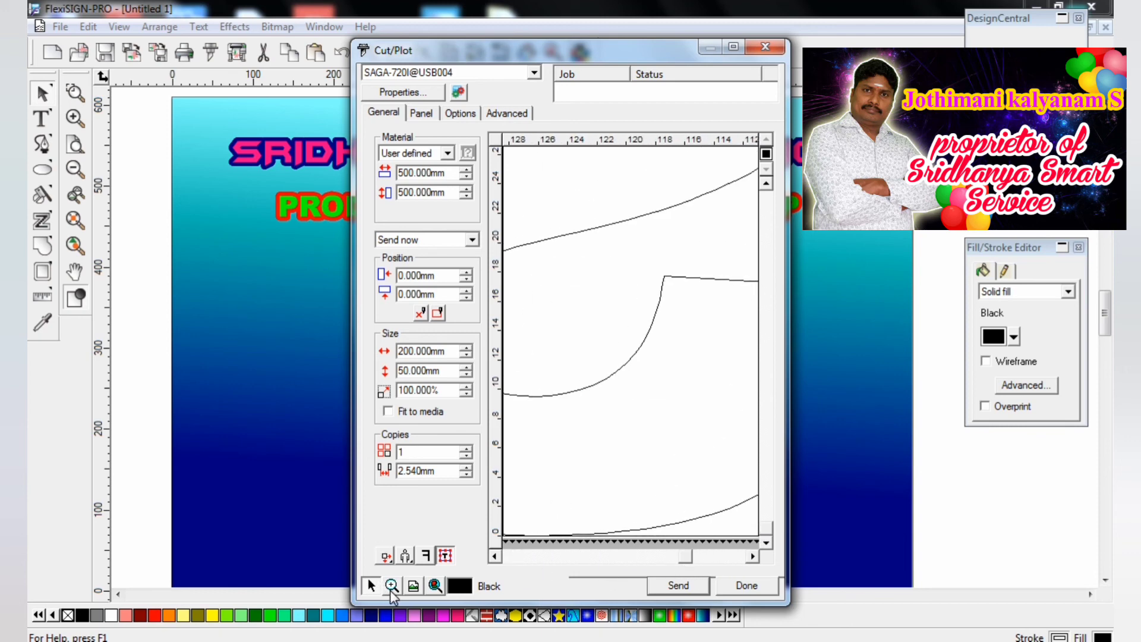
{"action": "left_click", "coordinate": [434, 586]}
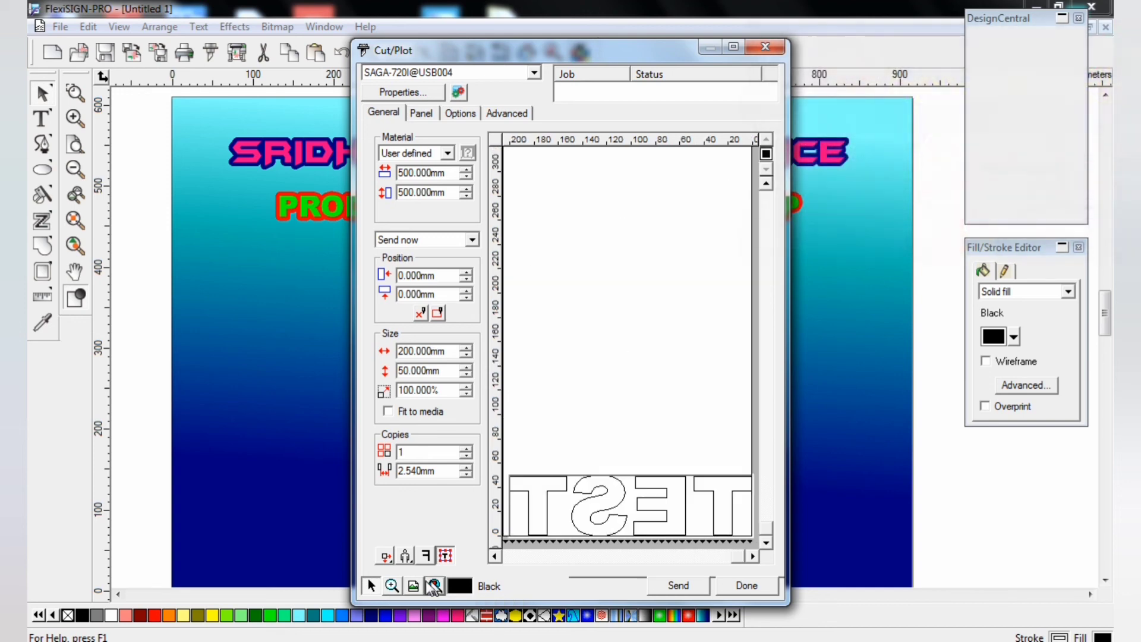
{"action": "left_click", "coordinate": [413, 587]}
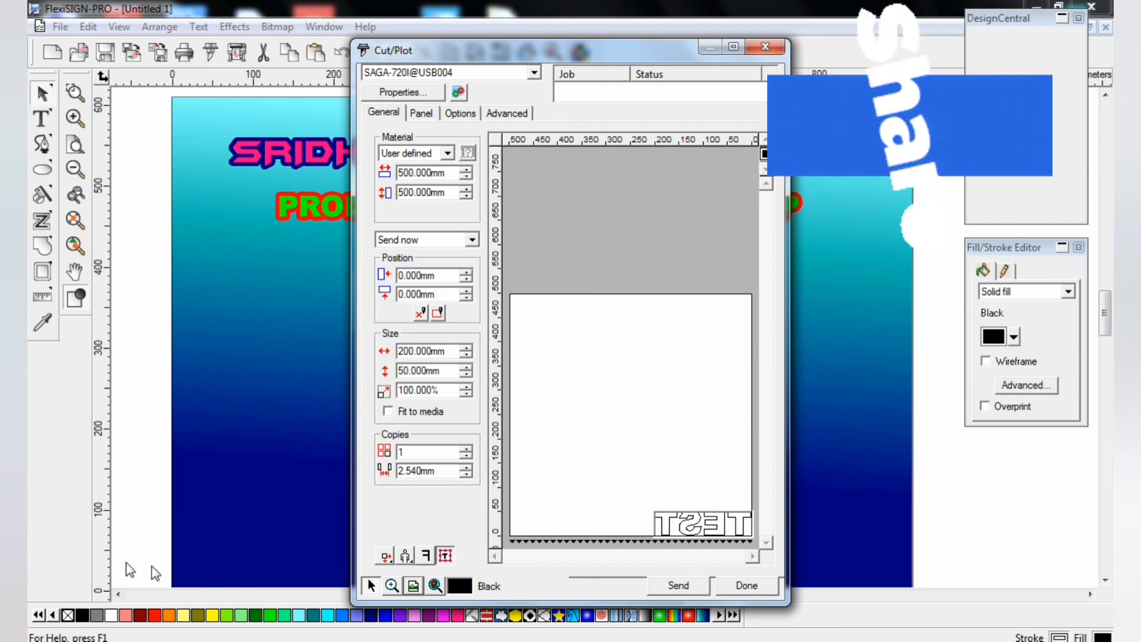
Accept the cut settings with Done and select the TEST text with the Text tool
{"action": "left_click", "coordinate": [750, 586]}
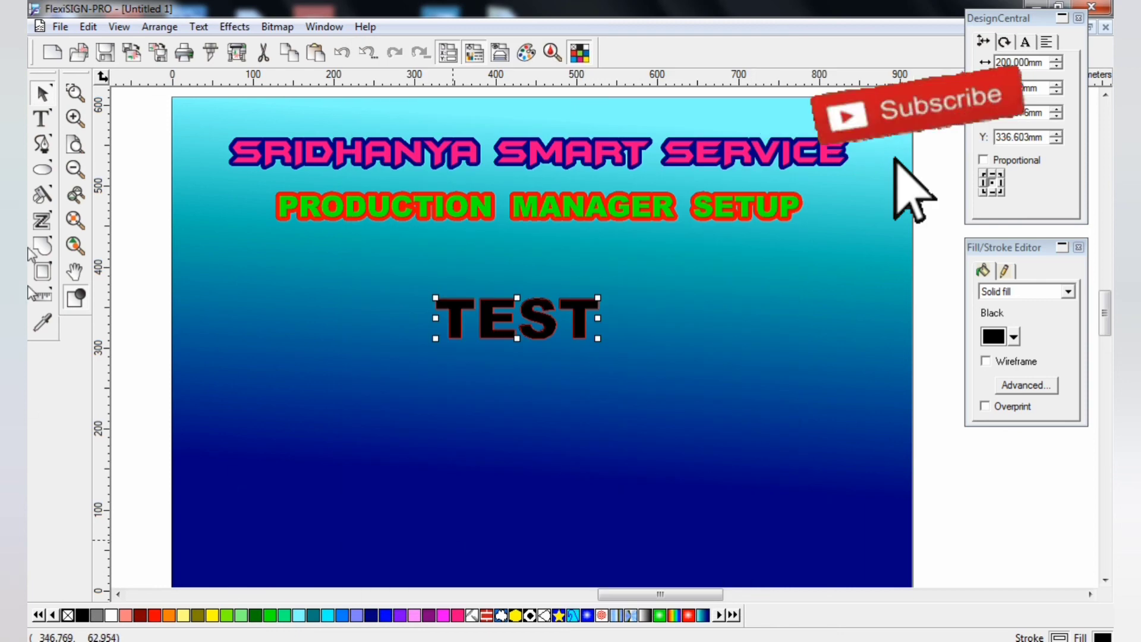
{"action": "left_click", "coordinate": [45, 126]}
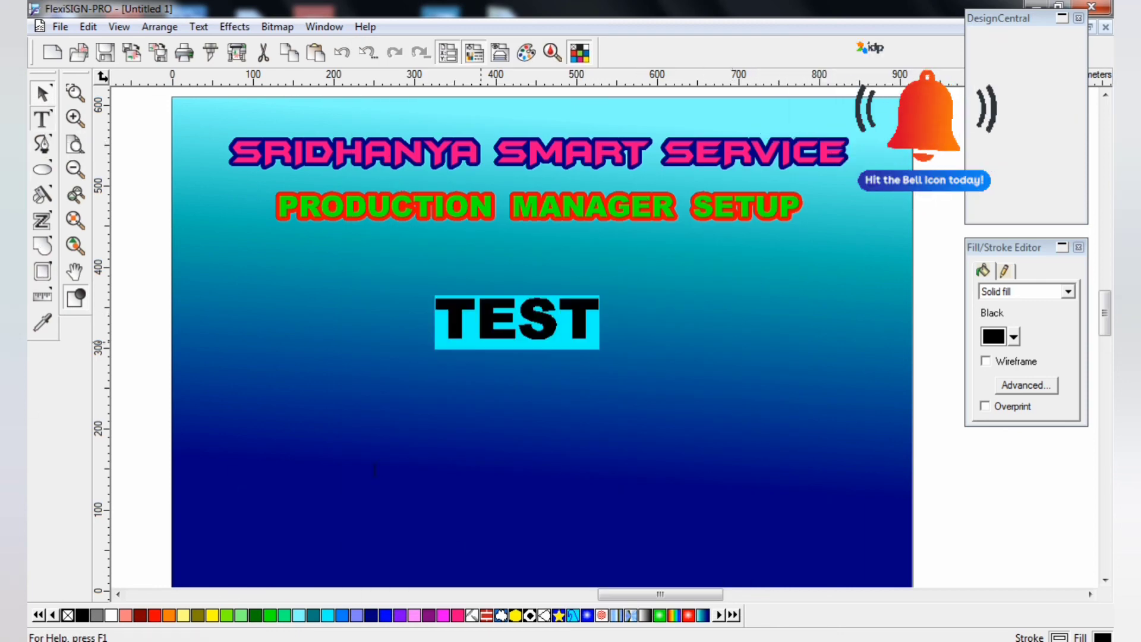